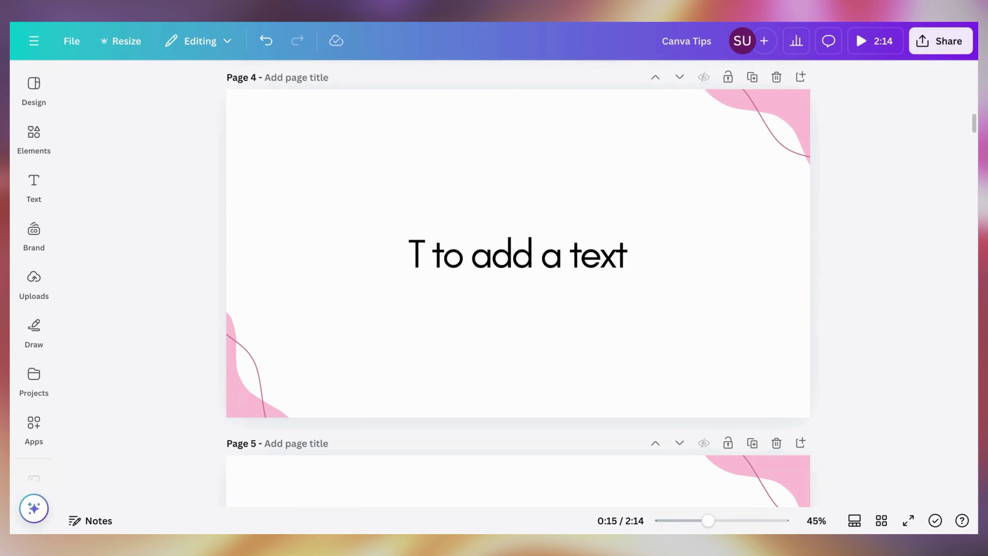
- Add a text box on page 4 above the "T to add a text" line and delete it
click(518, 350)
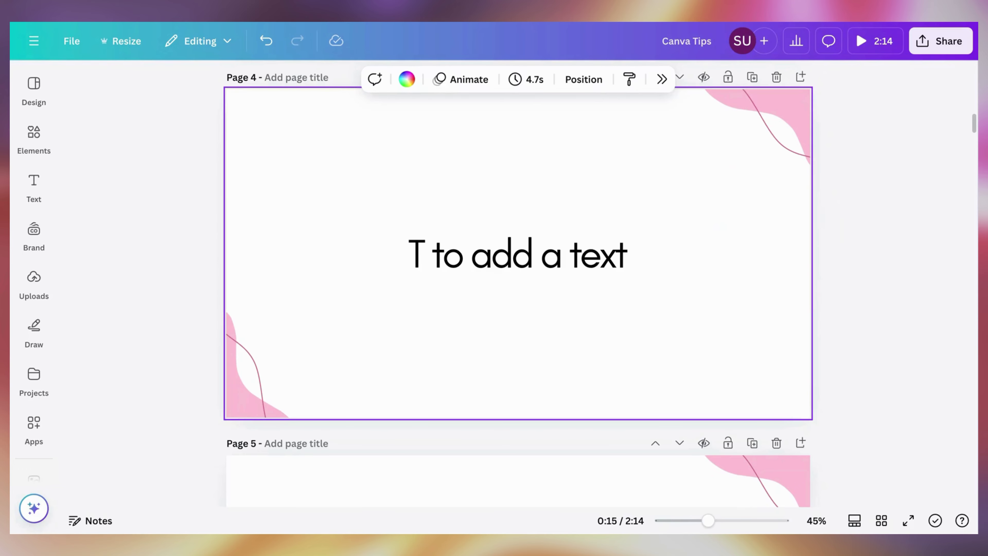
key(t)
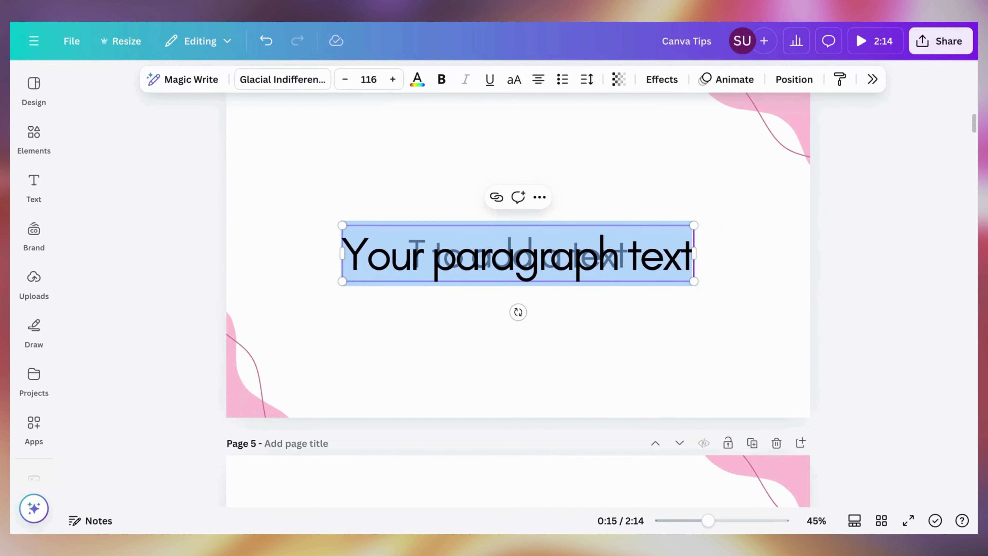
key(Escape)
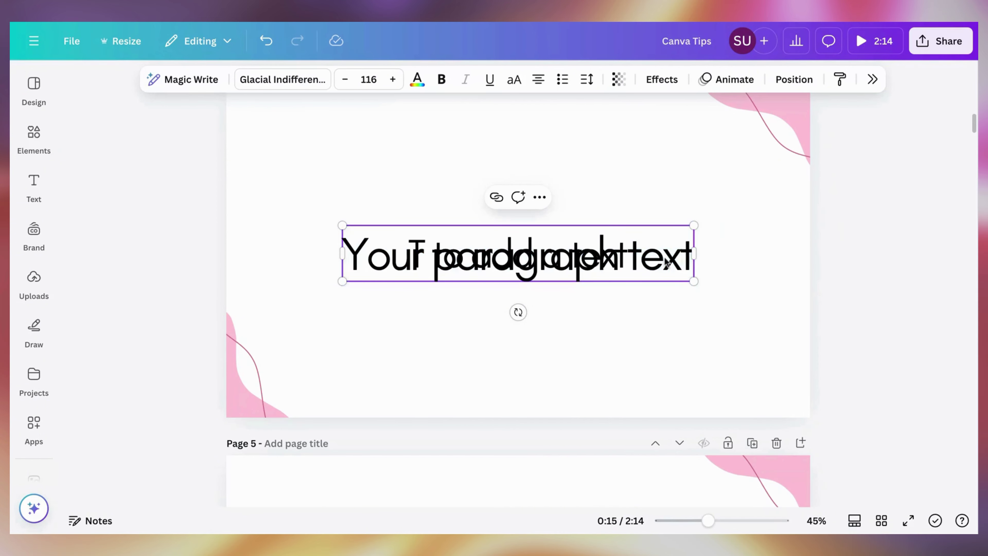
drag(629, 247, 640, 172)
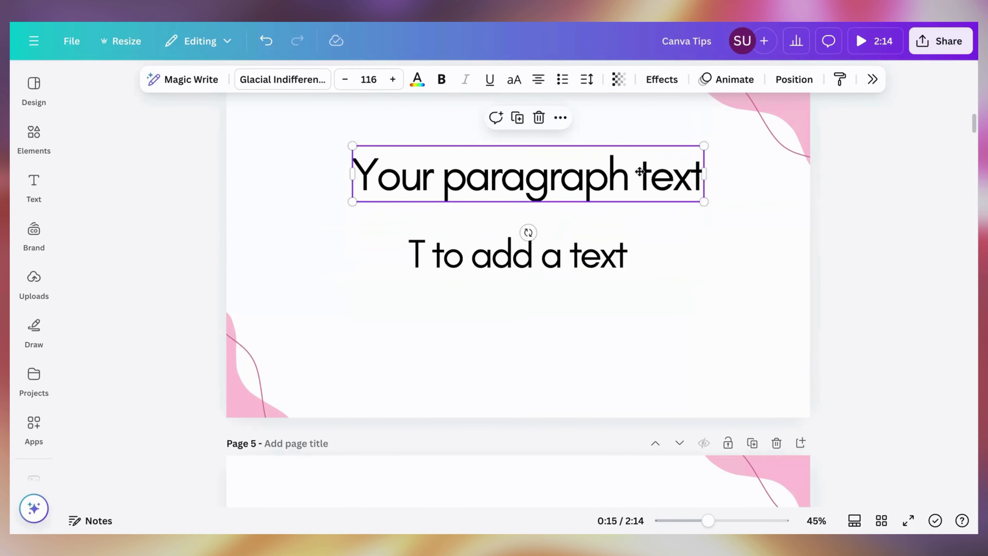
key(Delete)
- Make the word "Make" bold in the "Make text bold" heading on page 5
scroll(677, 257, down, 8)
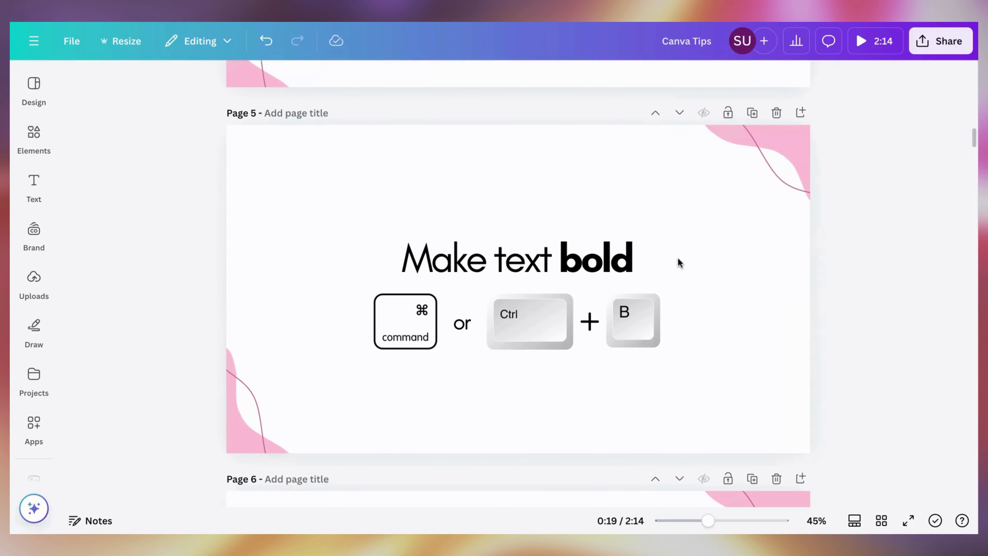
scroll(679, 260, down, 1)
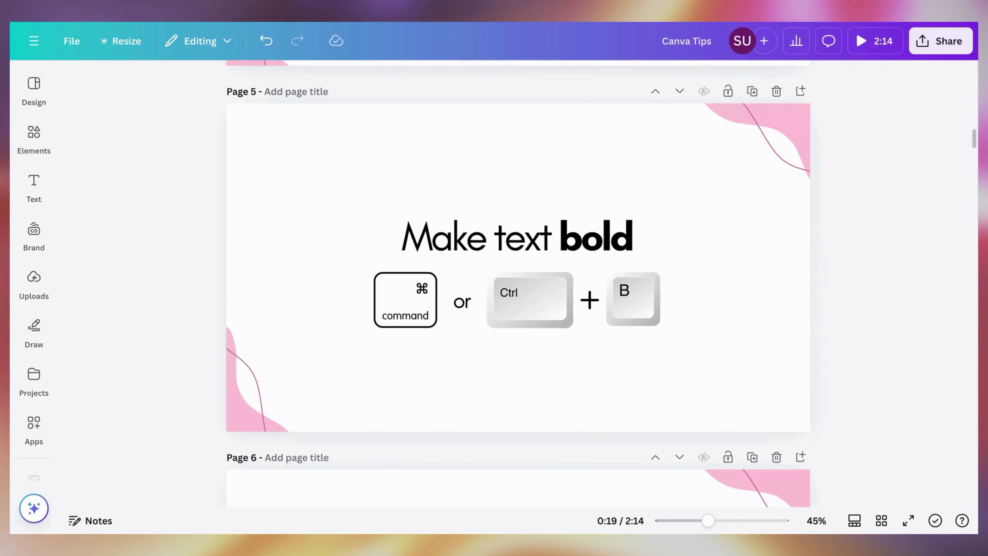
click(436, 236)
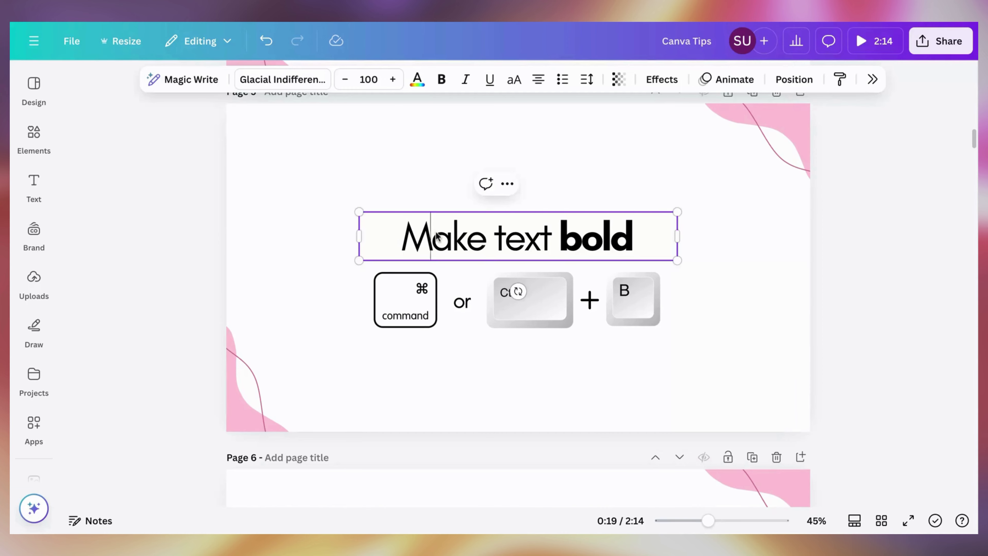
double_click(436, 235)
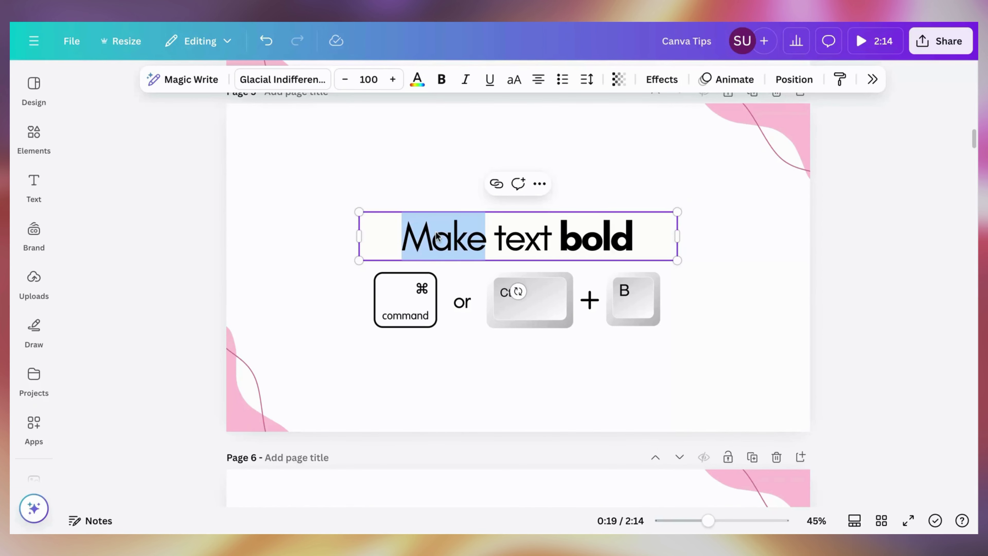
key(ctrl+b)
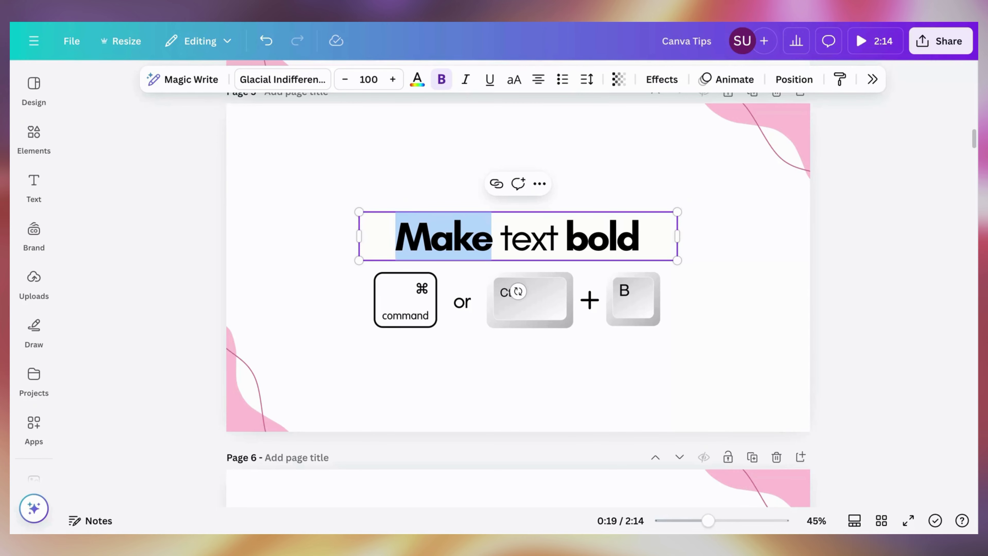
click(453, 172)
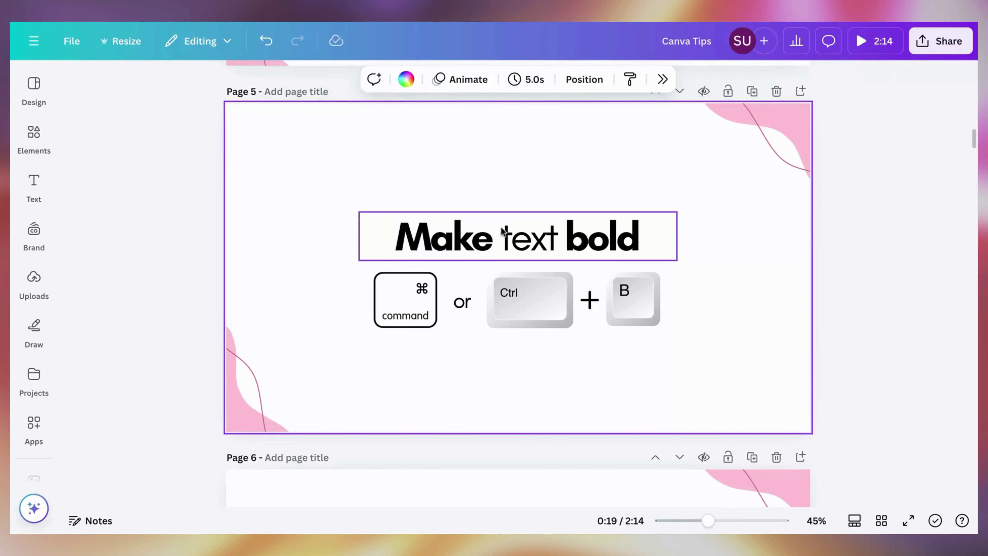
- Remove the italic style from the "Make text Italic" heading on page 6 and reapply it
scroll(774, 269, down, 5)
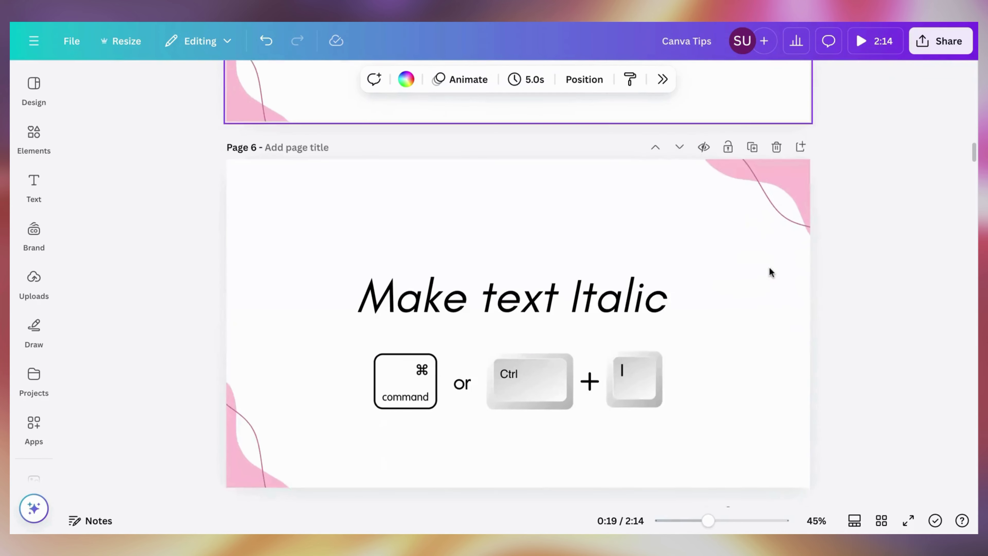
scroll(771, 272, down, 1)
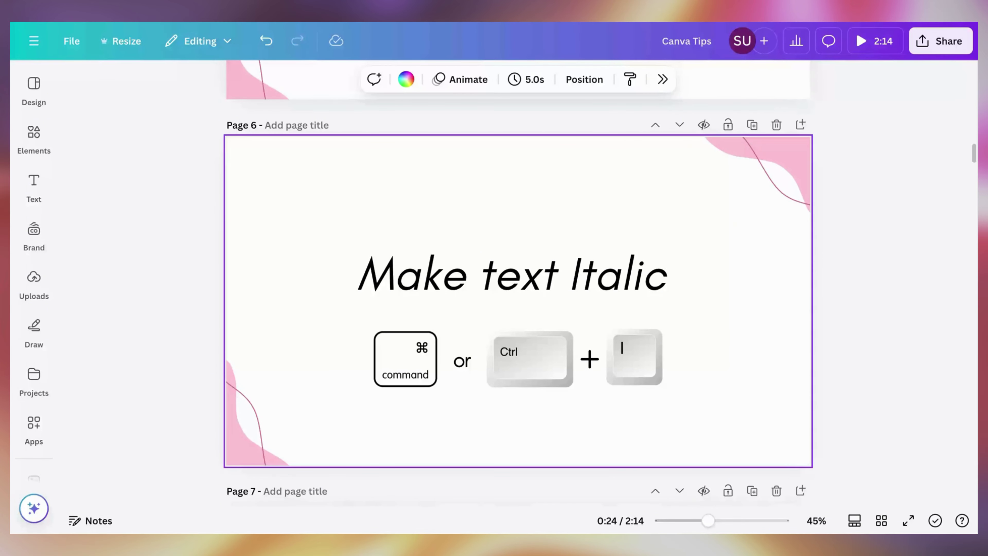
click(683, 274)
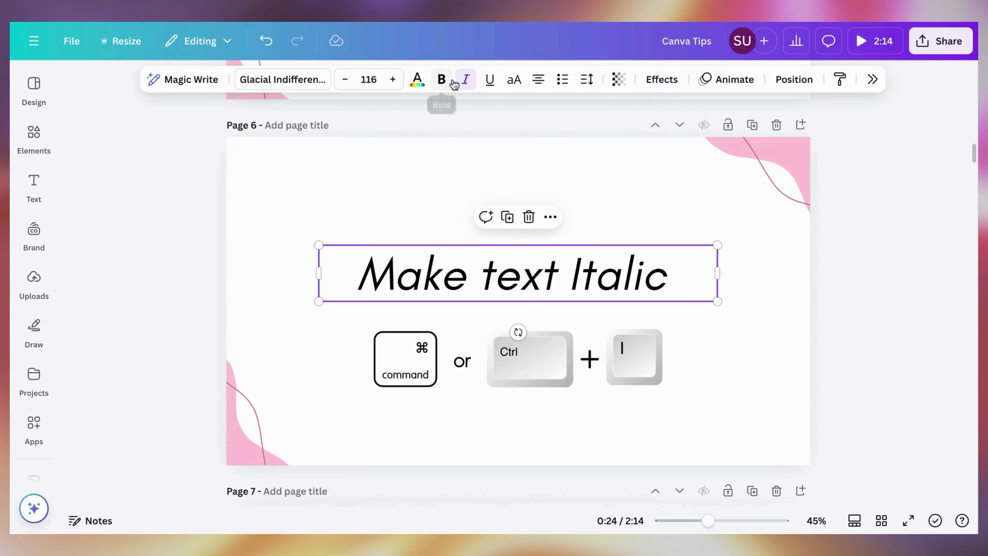
click(464, 80)
click(658, 230)
click(649, 259)
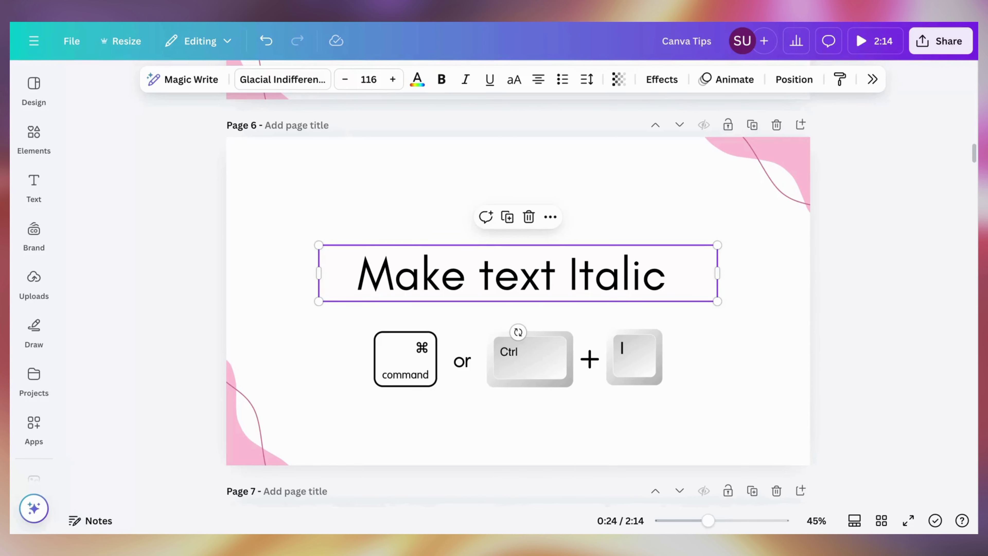
key(ctrl+i)
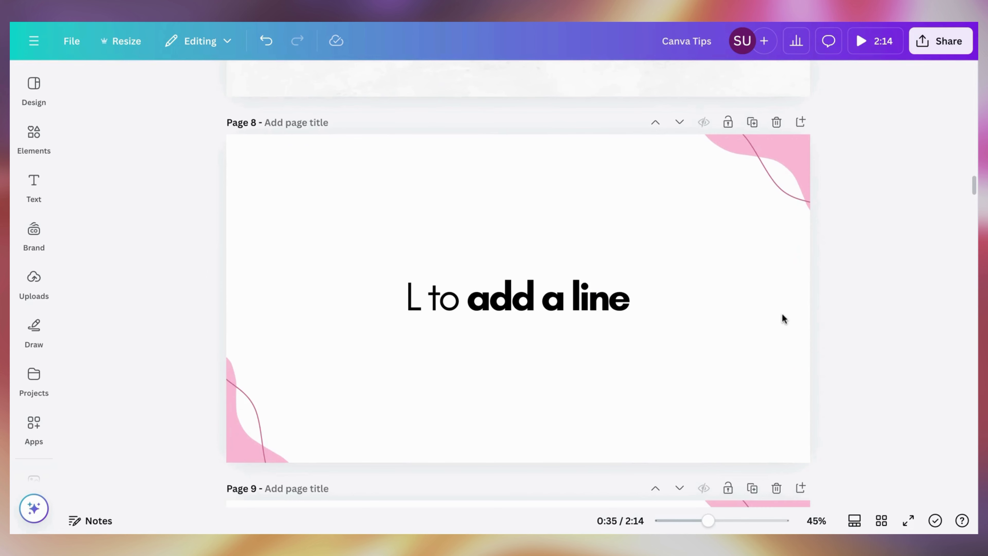
- Add a line on page 8 and place it just below the "L to add a line" text
click(784, 318)
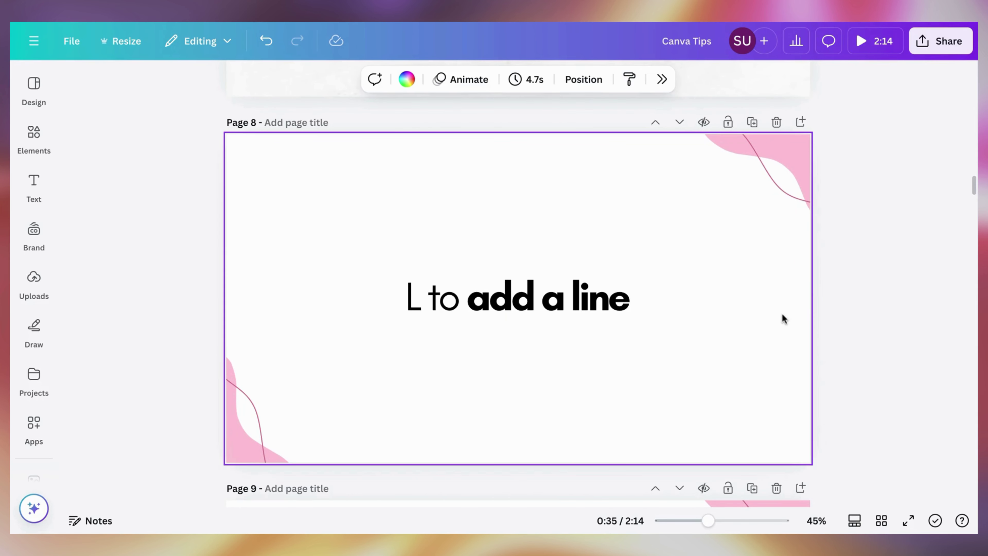
key(l)
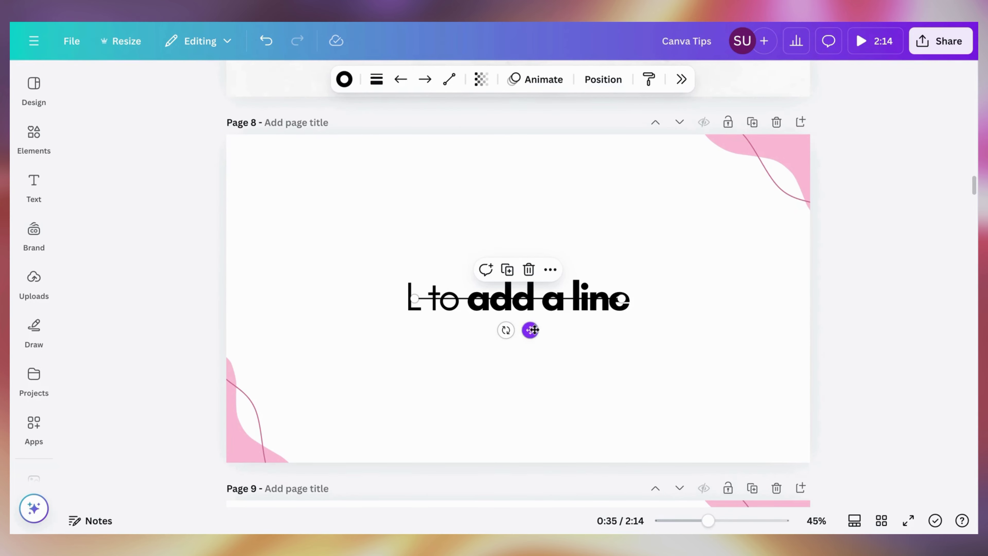
drag(530, 330, 530, 360)
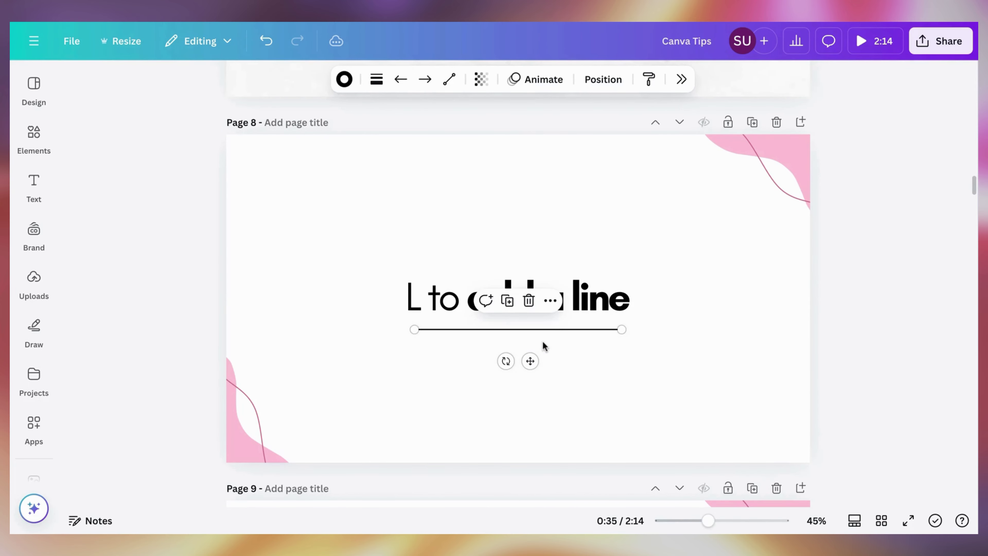
- Add a rectangle shape on page 9 and place it below the "R = Rectangle shape" text
scroll(841, 172, down, 10)
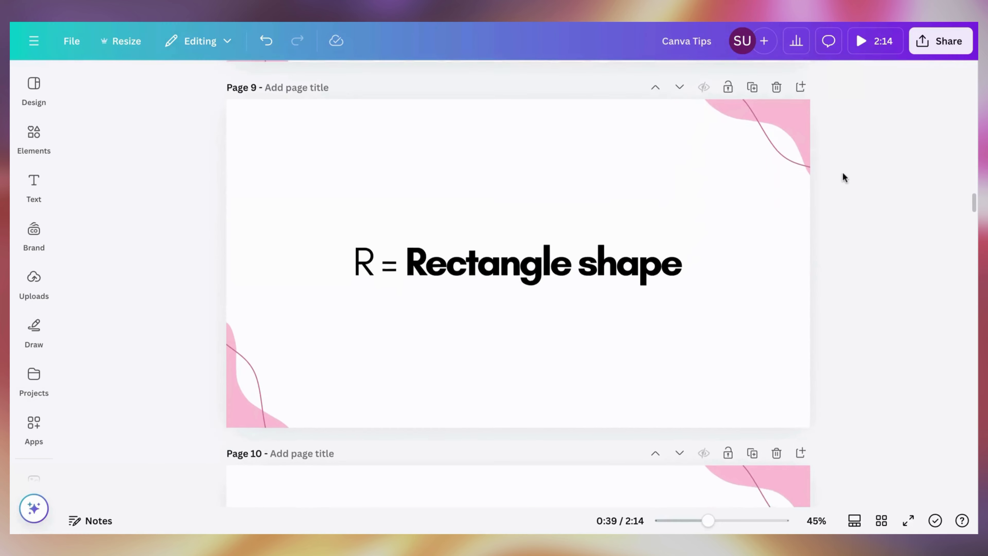
click(787, 227)
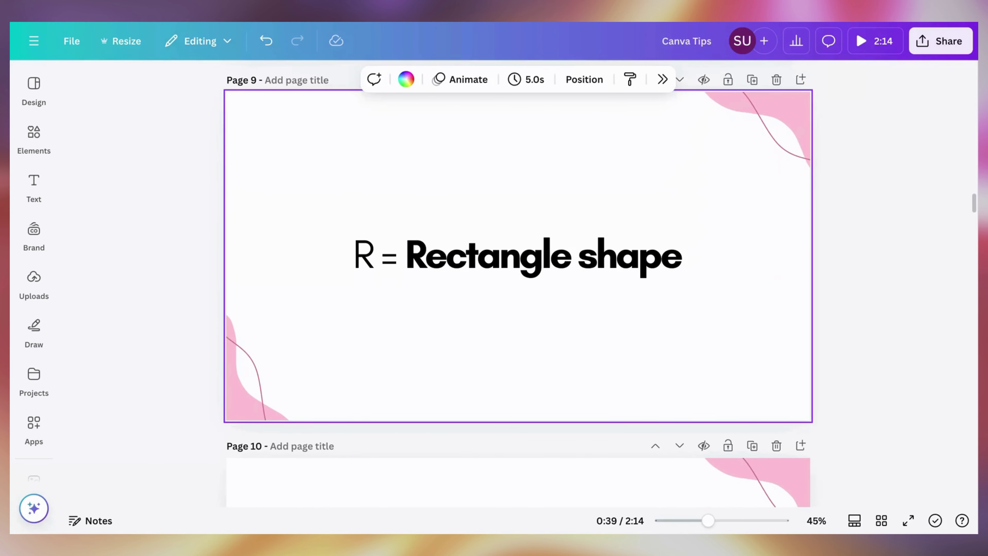
key(r)
click(568, 181)
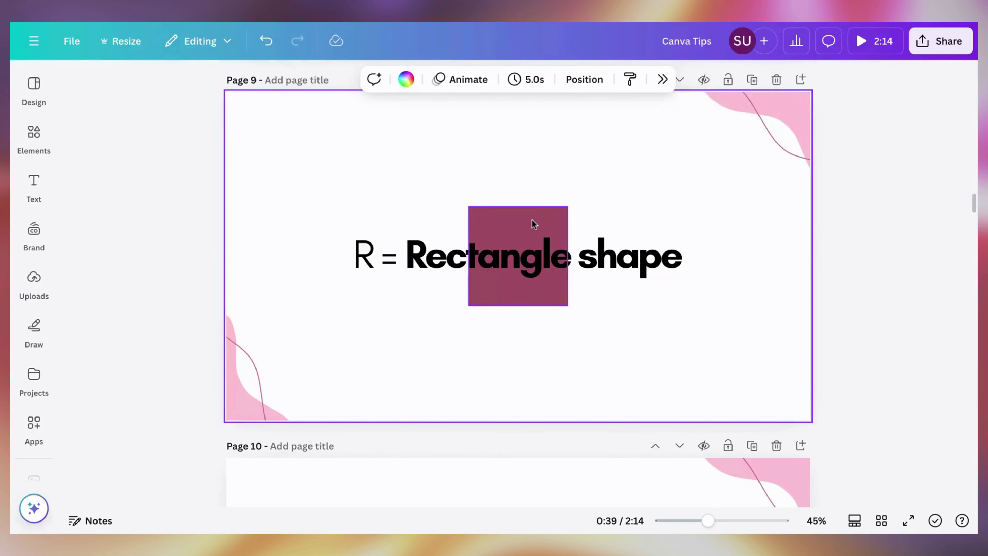
drag(531, 222, 453, 306)
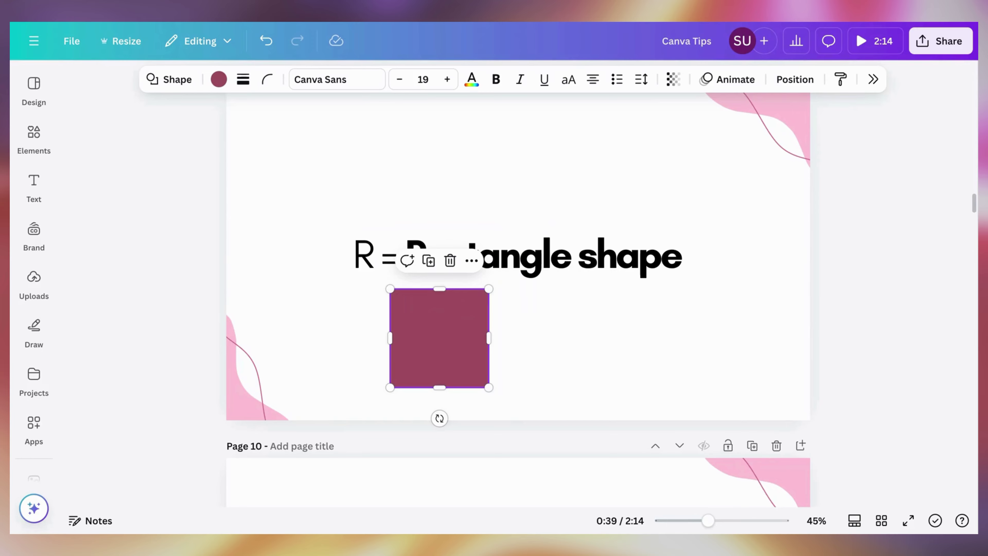
- Browse the alternative shapes offered for the square on page 9, and delete the square
click(188, 91)
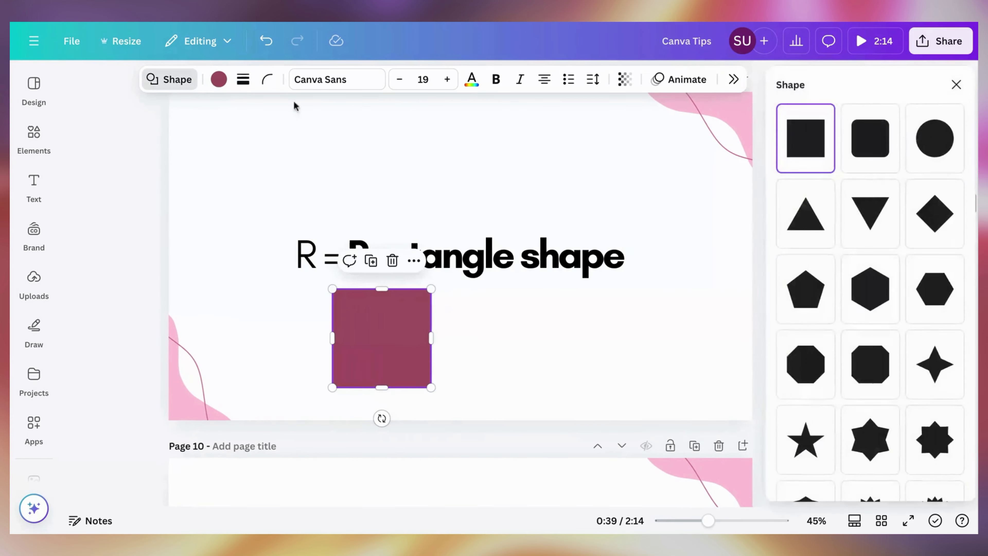
scroll(820, 296, down, 5)
scroll(820, 296, down, 10)
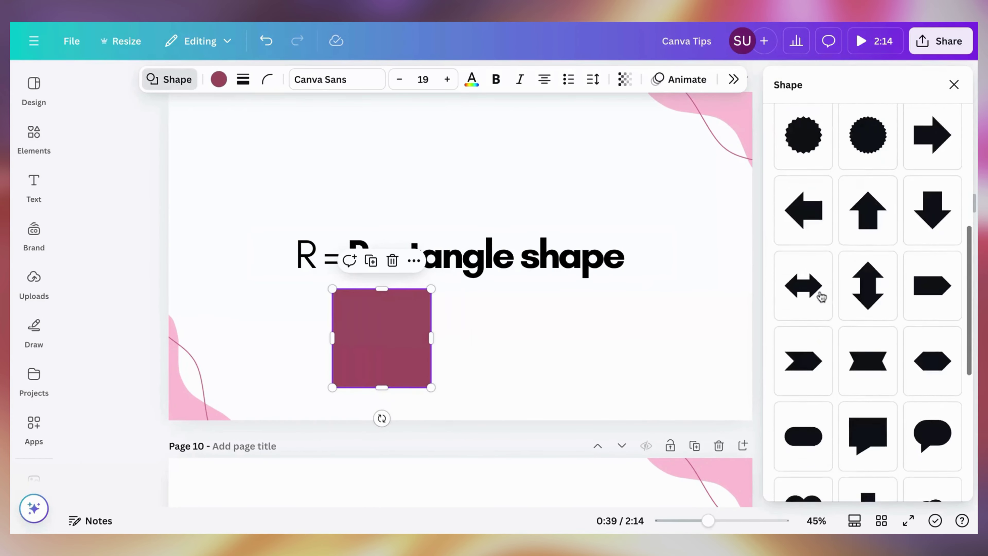
scroll(867, 296, up, 15)
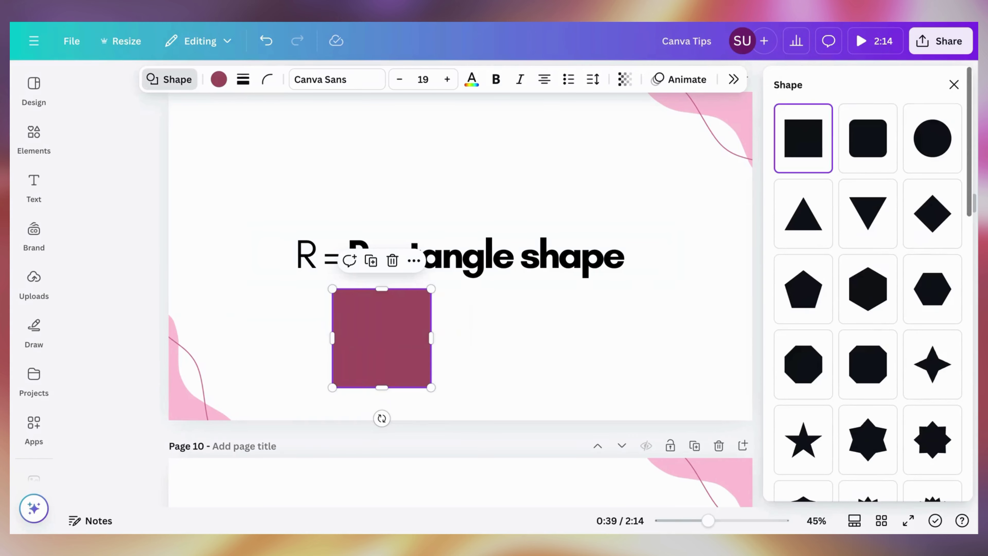
click(953, 84)
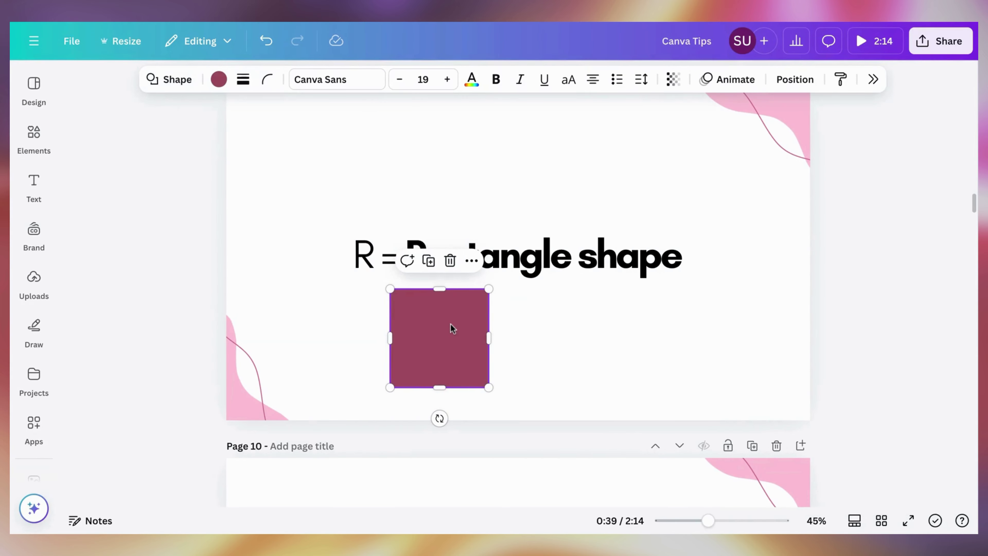
key(Delete)
- Add a circle shape on page 10, placed above the "C = Circle shape" text, and delete it
scroll(474, 318, down, 1)
scroll(474, 318, down, 8)
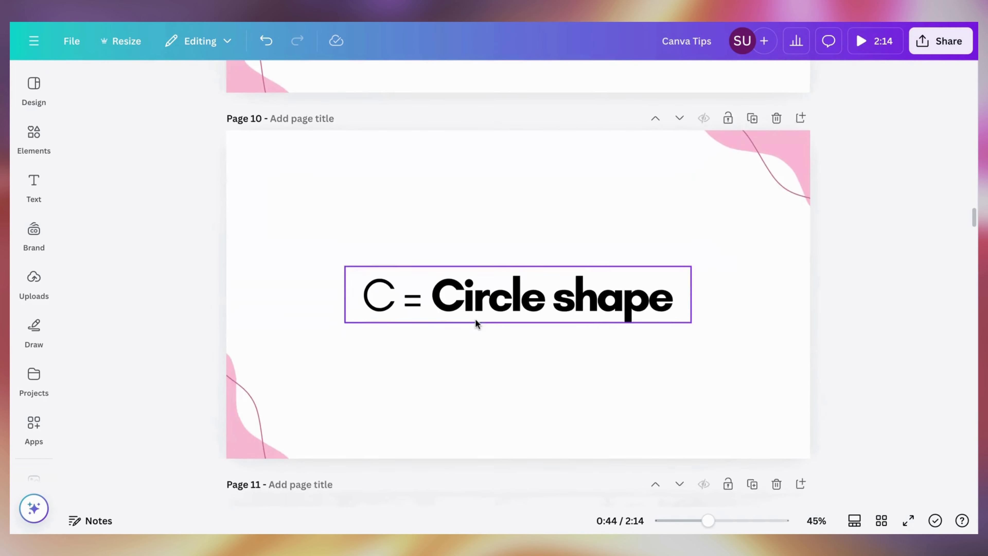
scroll(475, 311, up, 2)
click(474, 288)
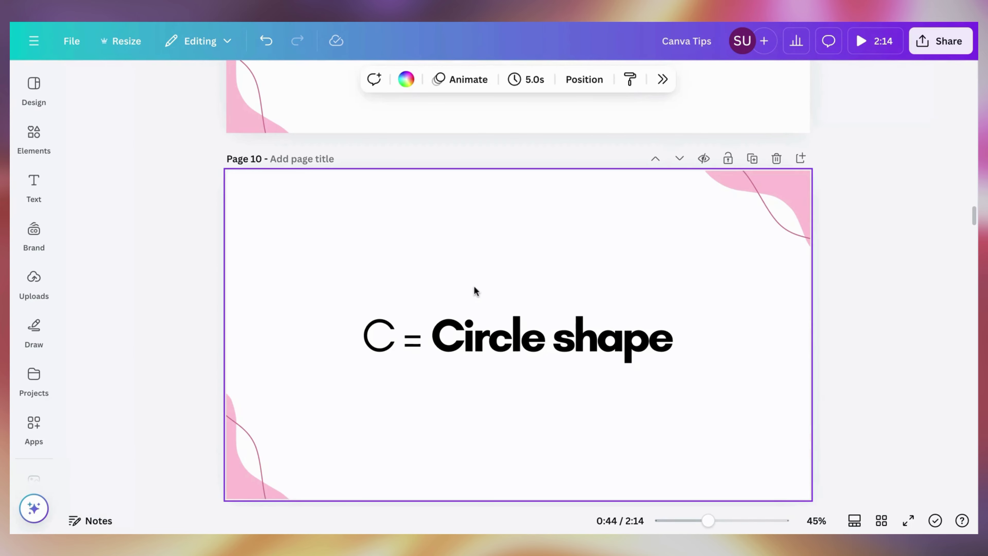
key(c)
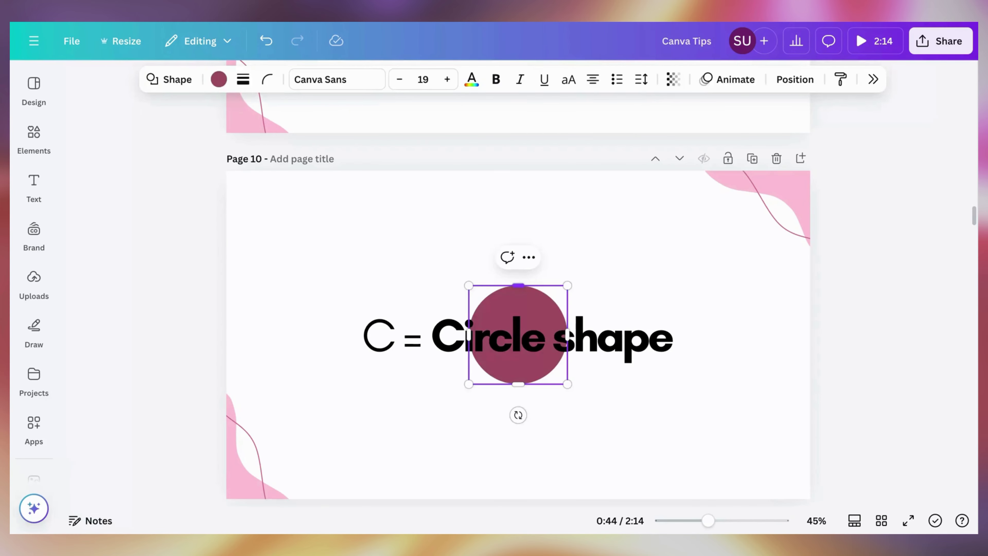
click(606, 262)
click(552, 311)
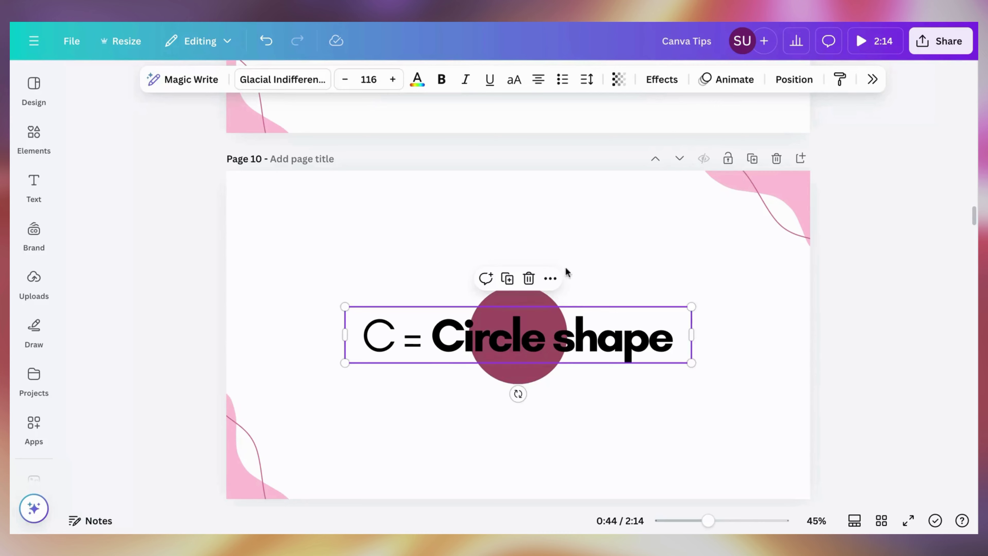
drag(560, 296, 652, 212)
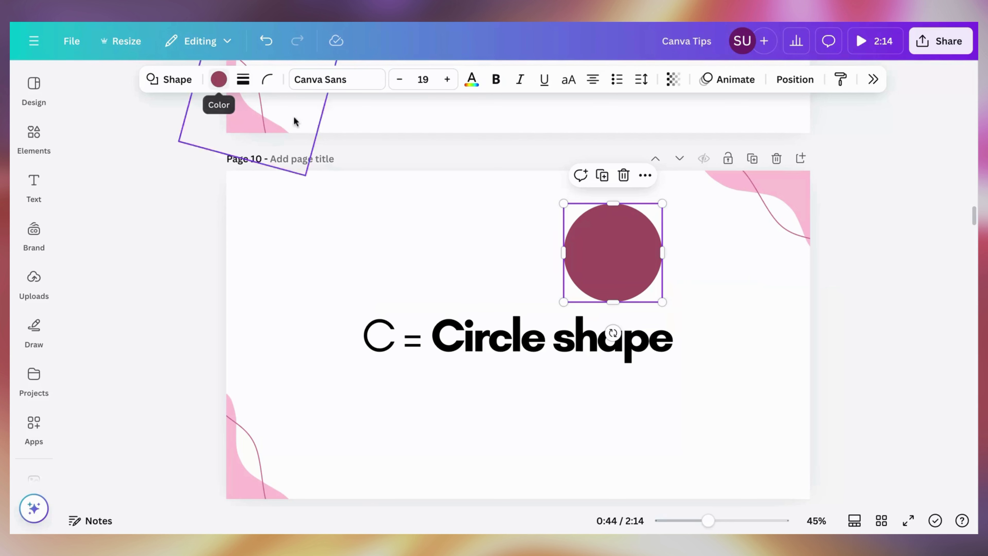
key(Delete)
- Try moving the handbag, makeup palette and shoe images individually on page 12, and undo the moves
scroll(462, 254, down, 2)
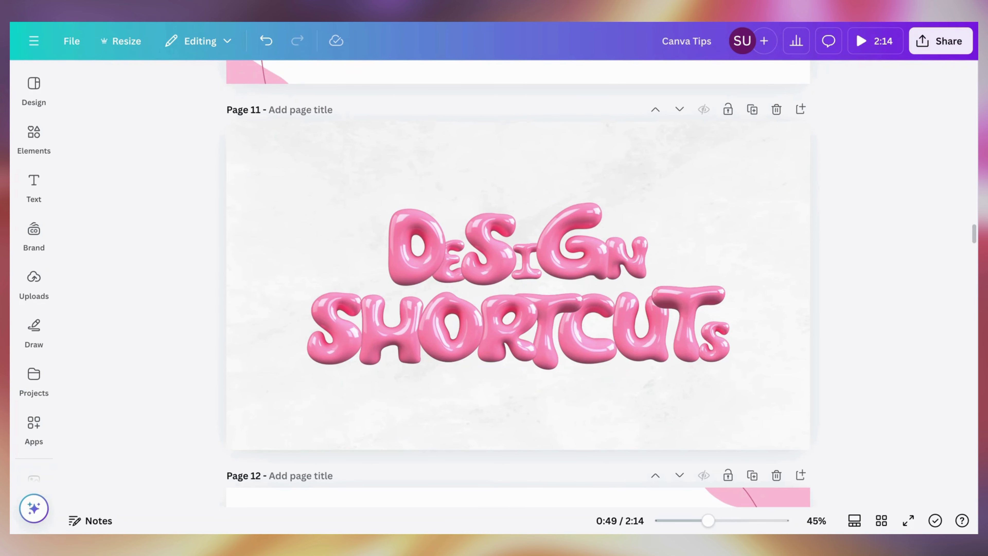
scroll(807, 235, down, 6)
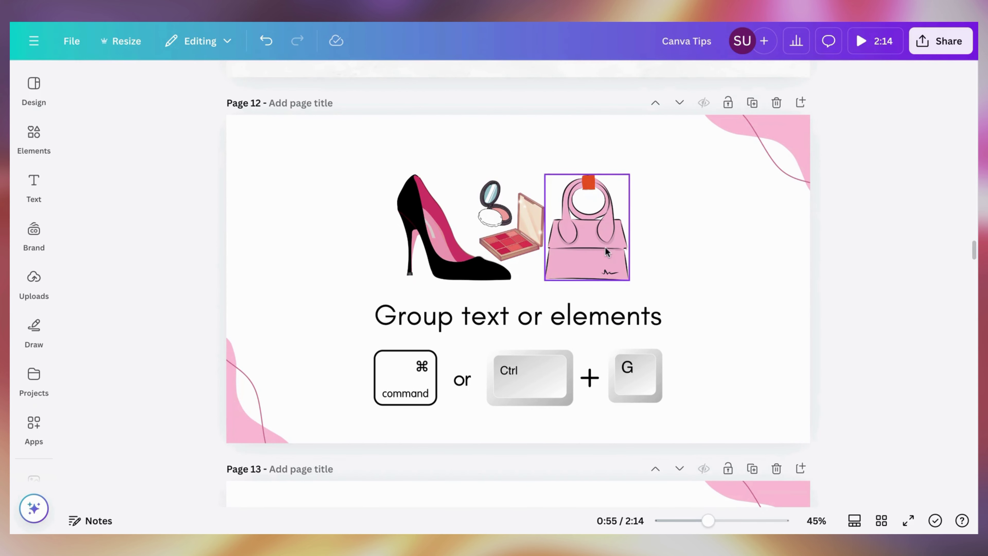
drag(588, 234, 689, 195)
drag(549, 235, 684, 165)
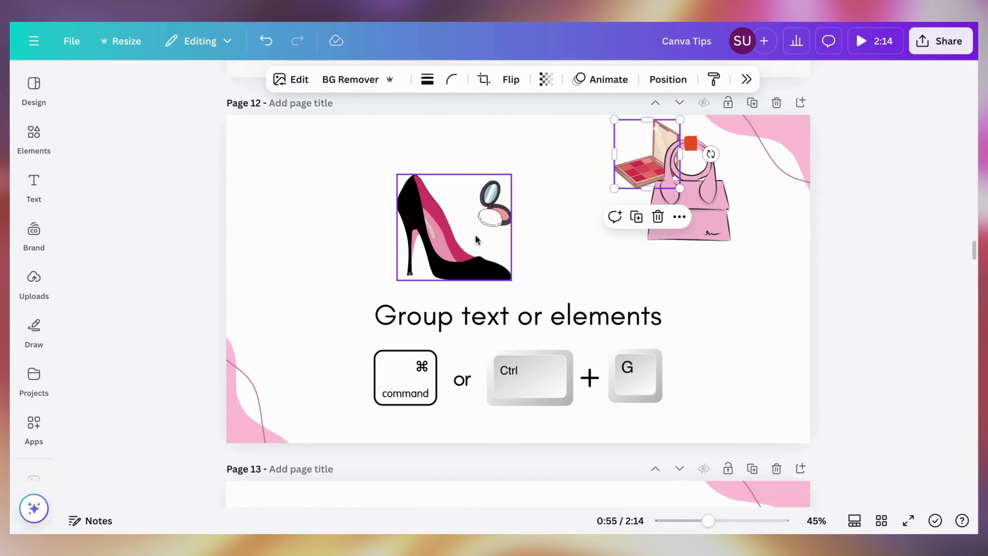
drag(510, 211, 510, 186)
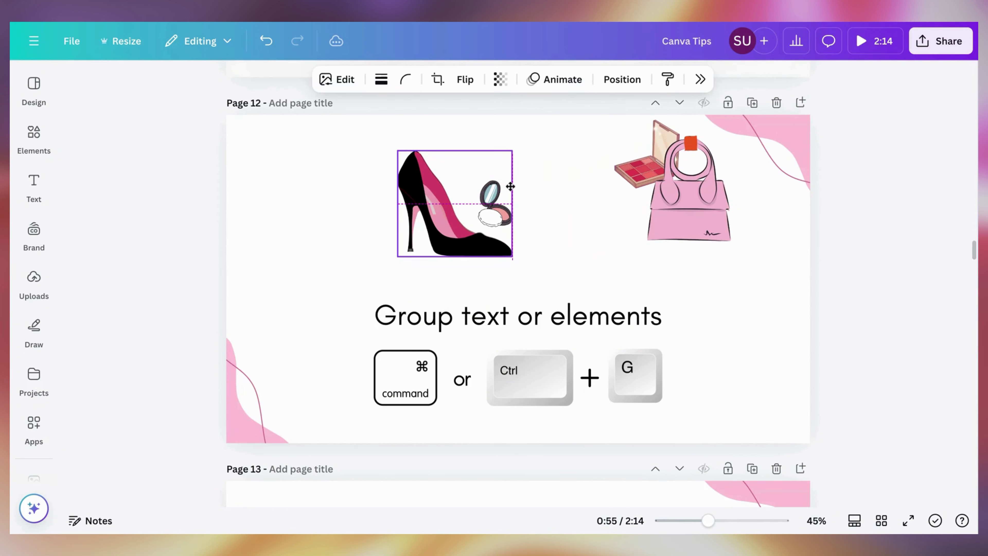
click(267, 51)
click(268, 52)
click(266, 51)
click(312, 234)
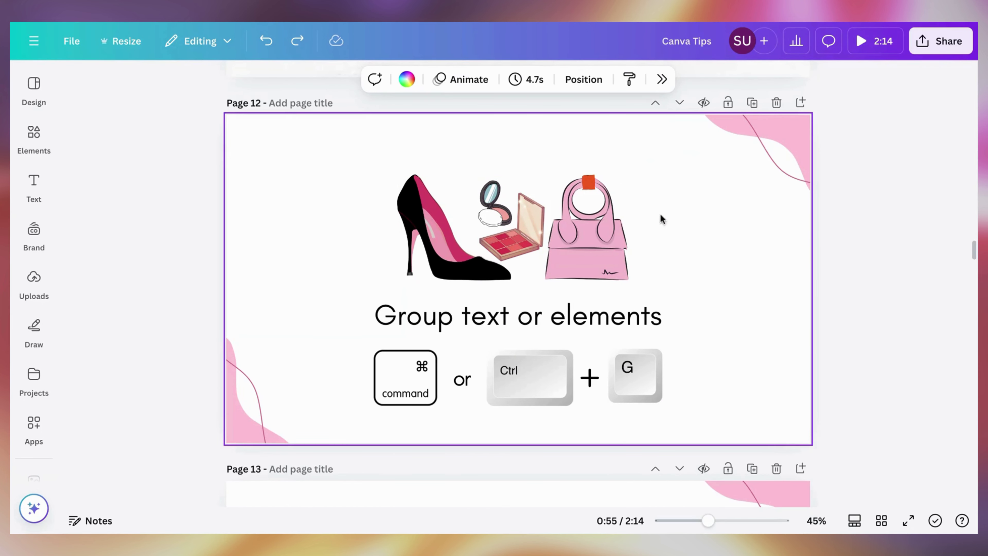
- Group the shoe, makeup and handbag images on page 12, and move the group a little to the left
drag(679, 224, 431, 234)
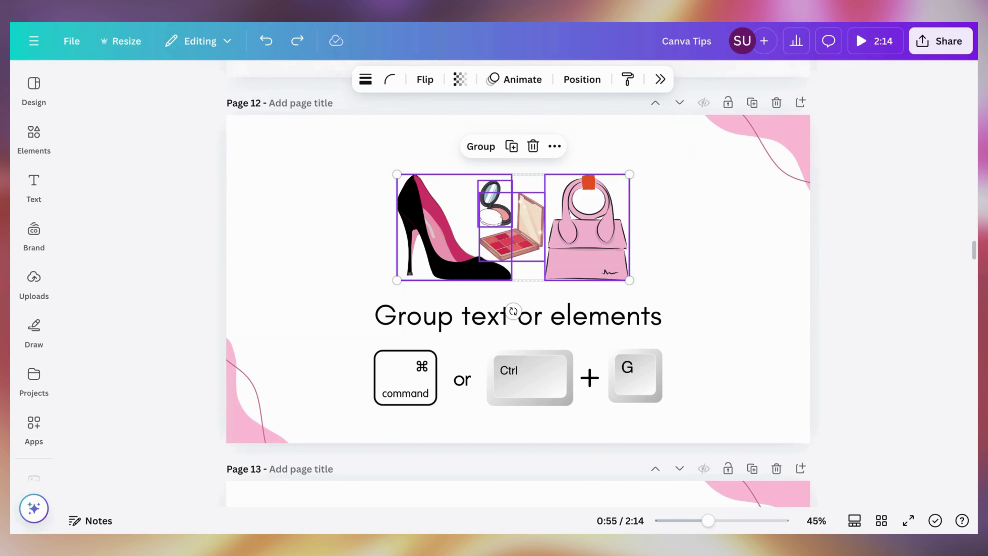
key(ctrl+g)
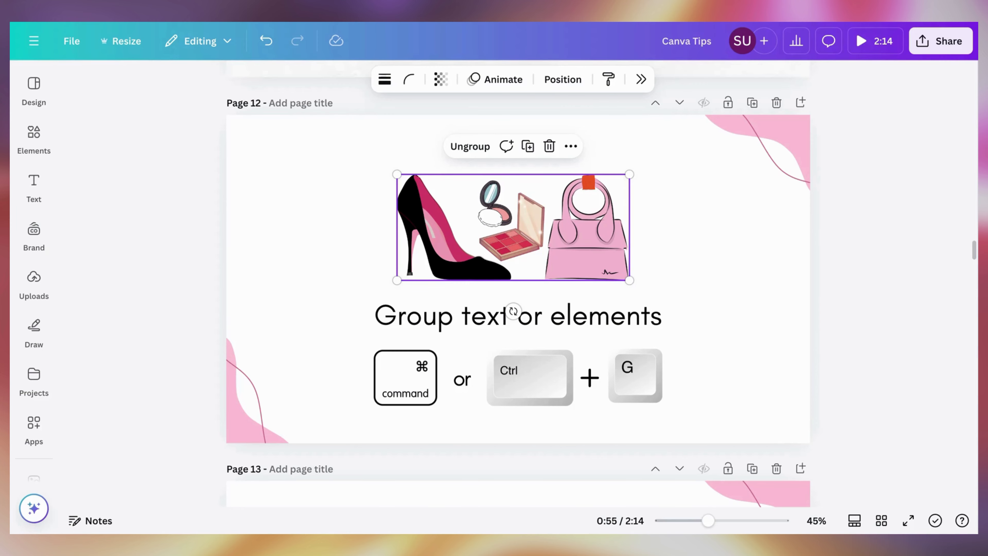
drag(470, 207, 382, 194)
- Undo the group's move and ungroup the shoe, makeup and handbag images on page 12
click(266, 41)
click(476, 151)
click(762, 262)
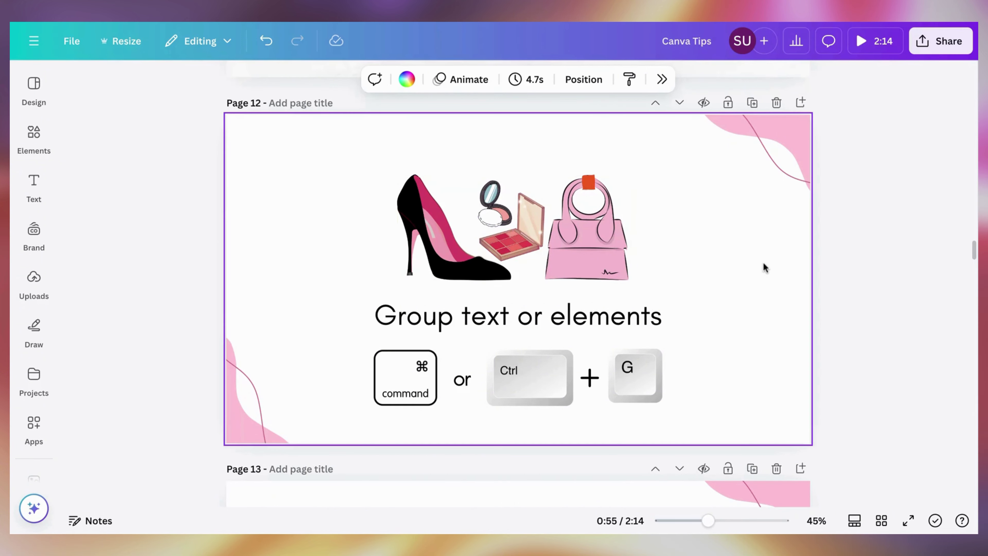
- Duplicate the pink upper-right corner decoration on page 13, move the copy toward the page's middle, and delete it
scroll(763, 261, down, 5)
click(749, 277)
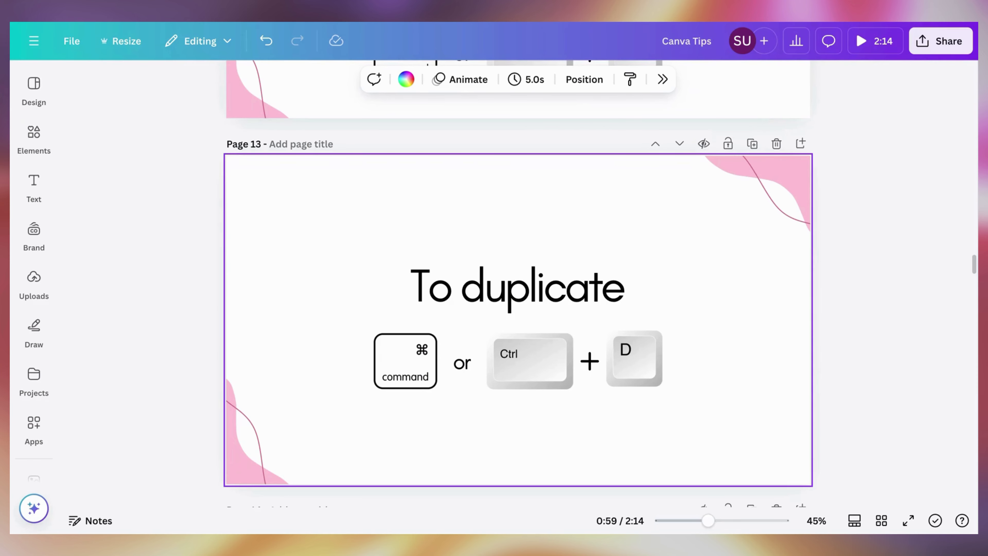
click(788, 196)
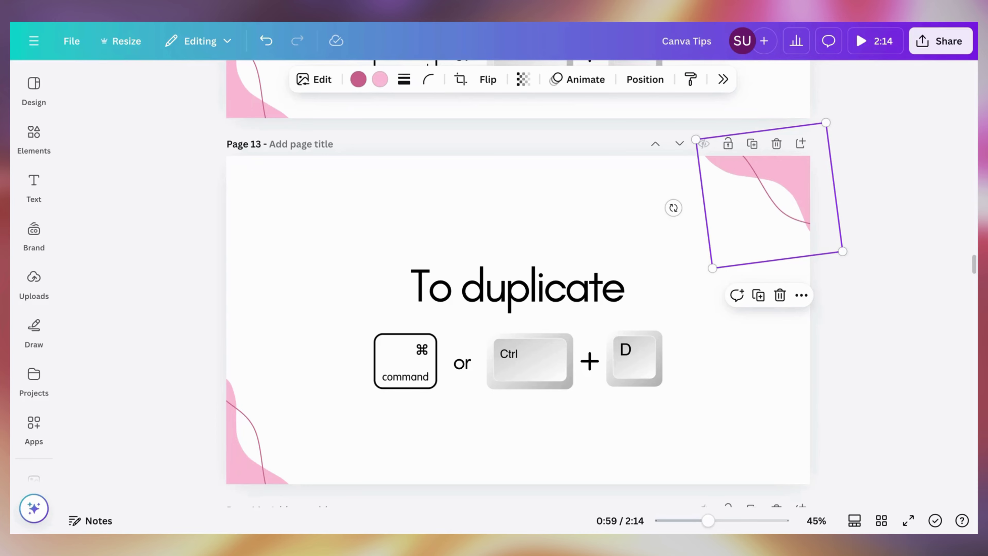
key(ctrl+d)
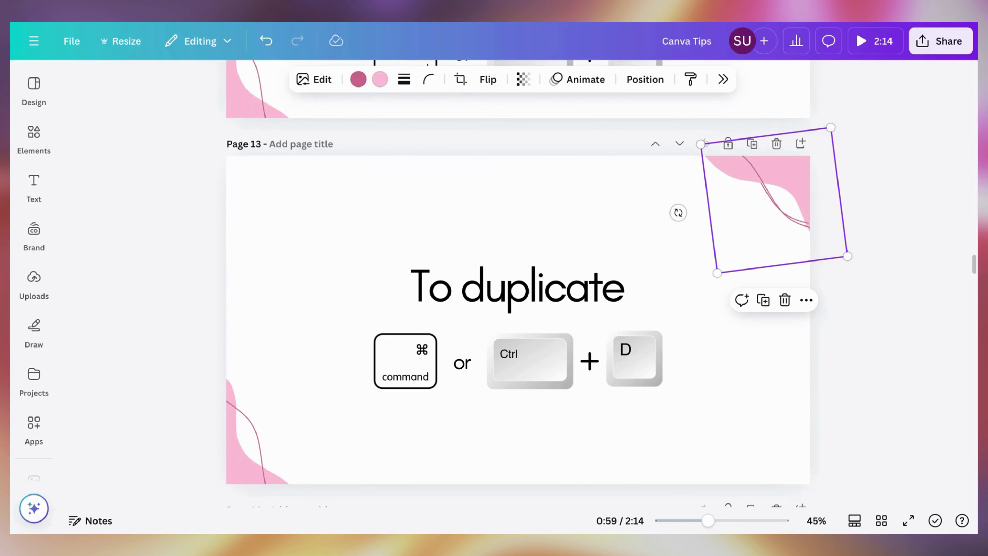
drag(774, 200, 619, 209)
key(Delete)
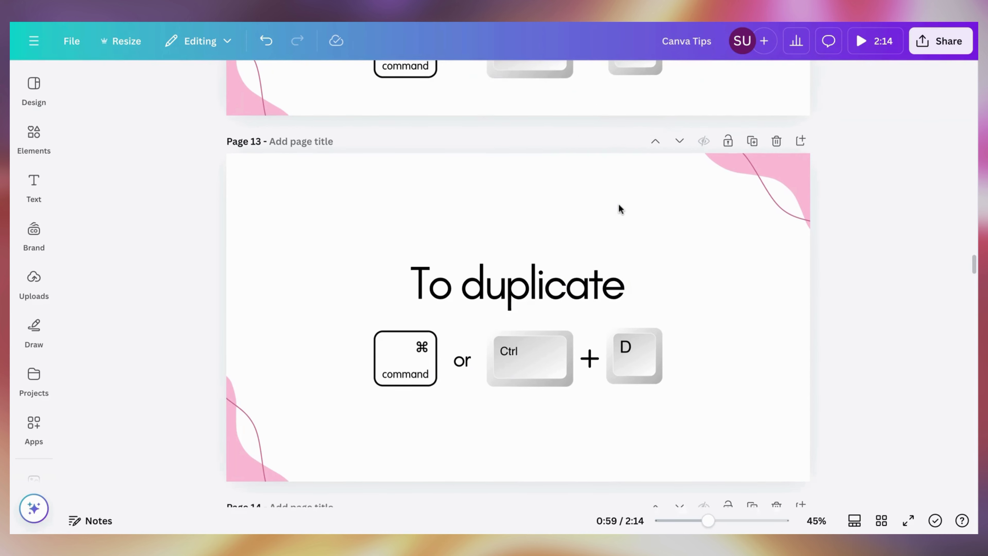
- Switch the editor from the scrolling page view to the page thumbnail view
scroll(619, 209, down, 1)
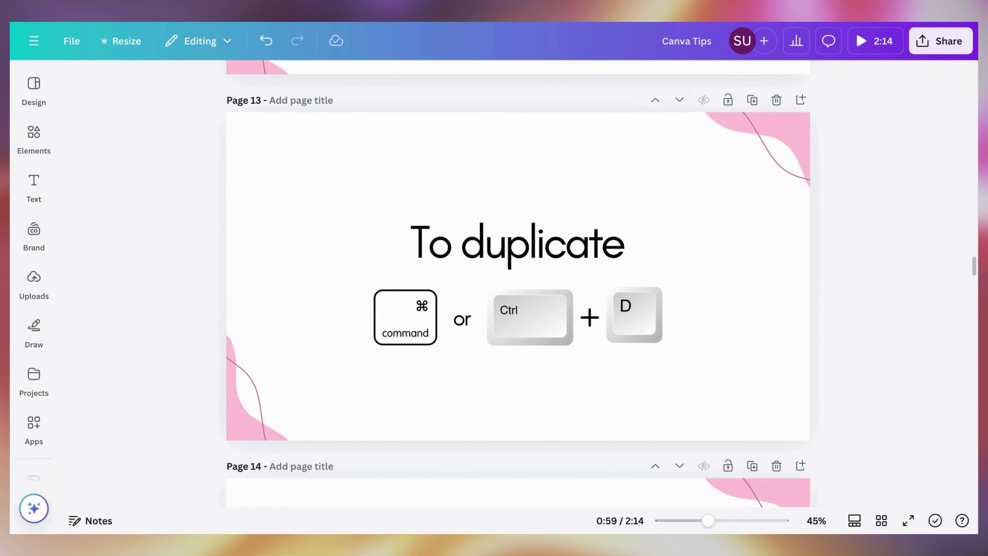
click(854, 520)
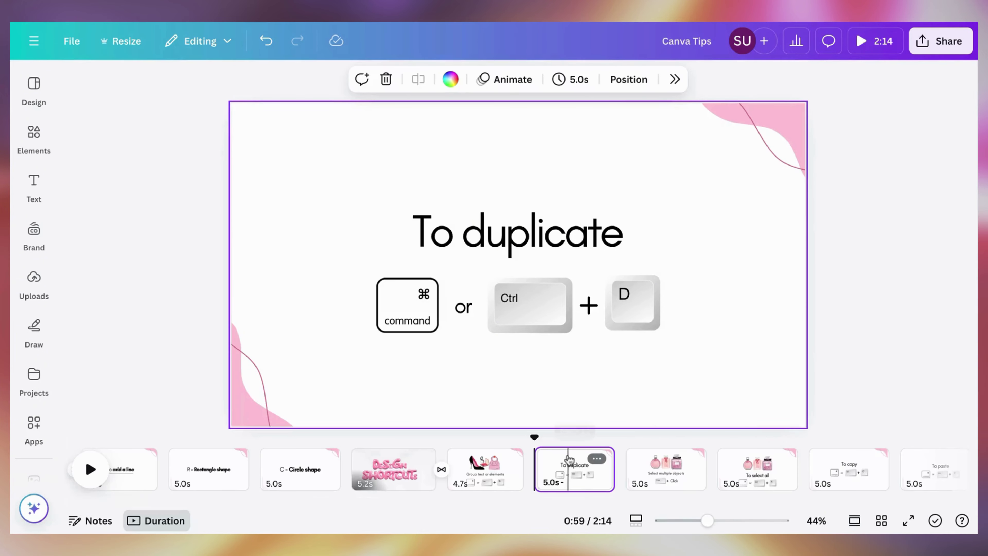
- Duplicate the "To duplicate" page and delete the resulting copy
click(557, 466)
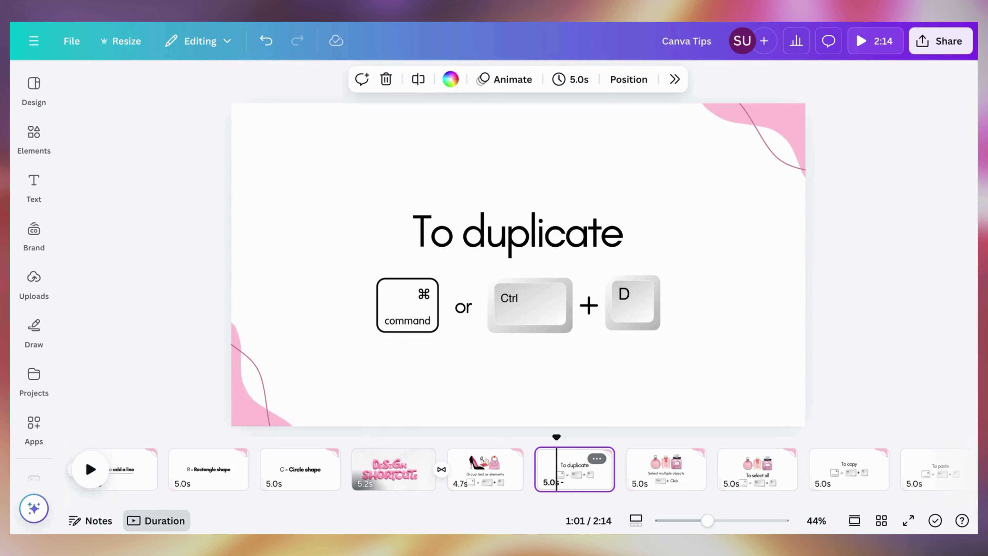
key(ctrl+d)
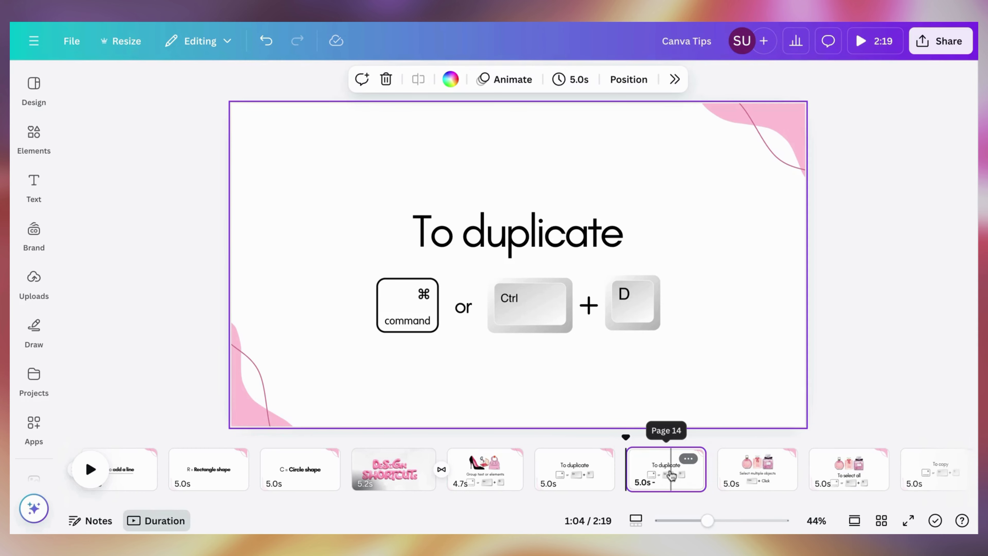
click(670, 471)
key(Delete)
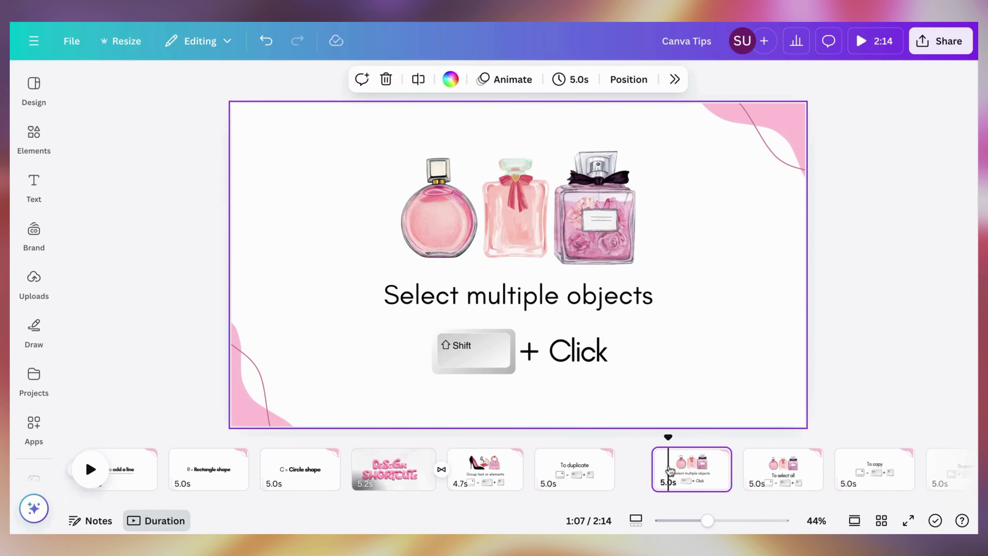
- Move the rightmost perfume bottle on the "Select multiple objects" page away from the others, and undo the move
click(647, 470)
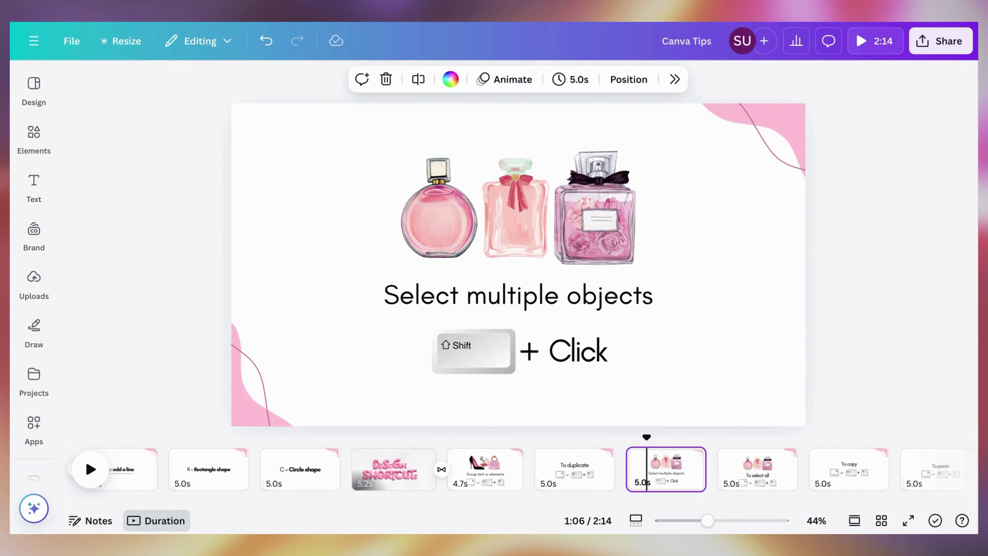
click(605, 239)
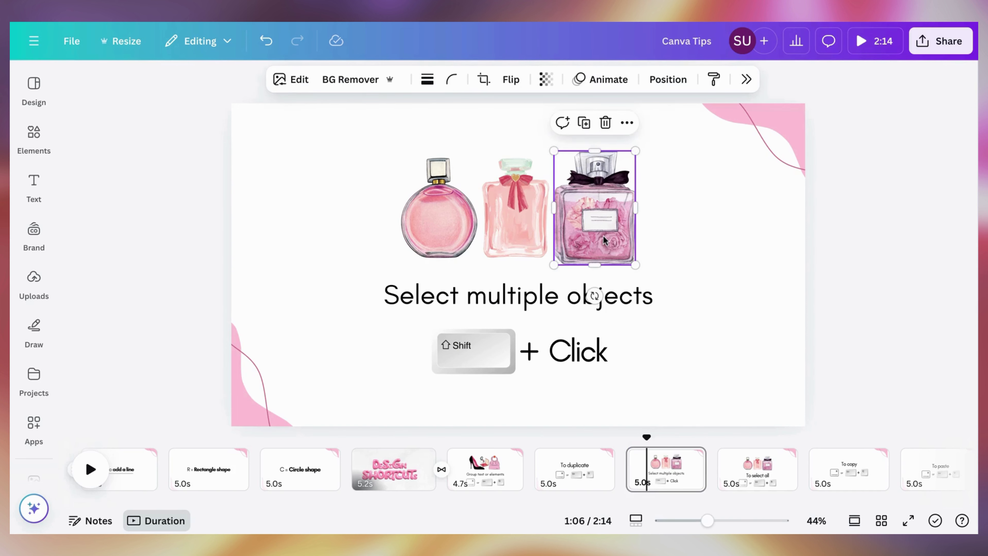
drag(601, 242, 700, 225)
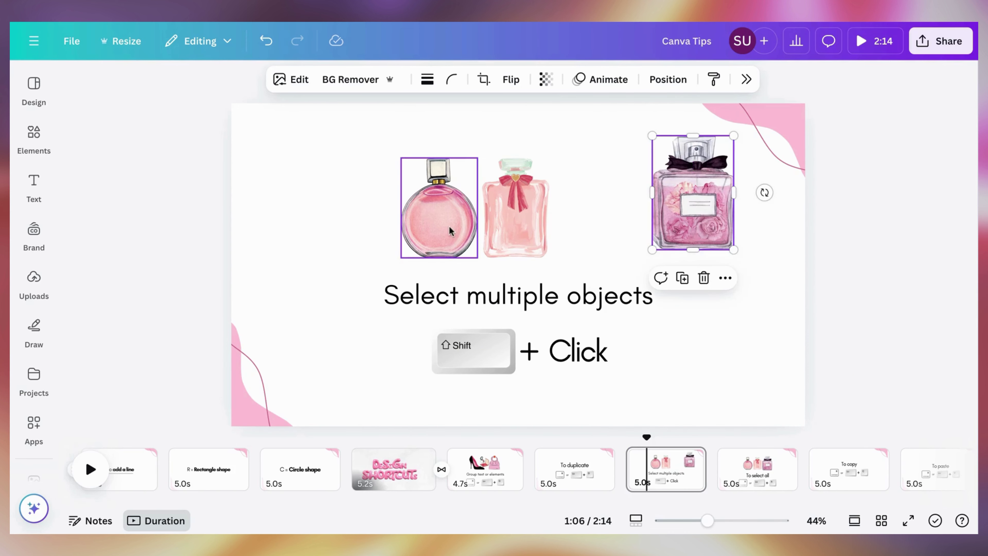
click(266, 40)
click(332, 183)
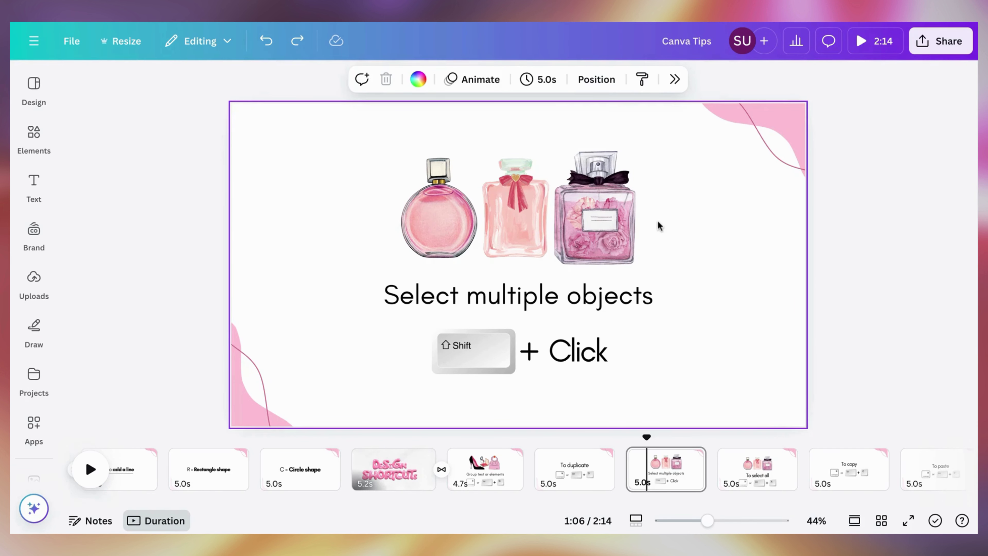
- Select the middle and rightmost perfume bottles together on the "Select multiple objects" page, try moving them, and undo the moves
click(626, 216)
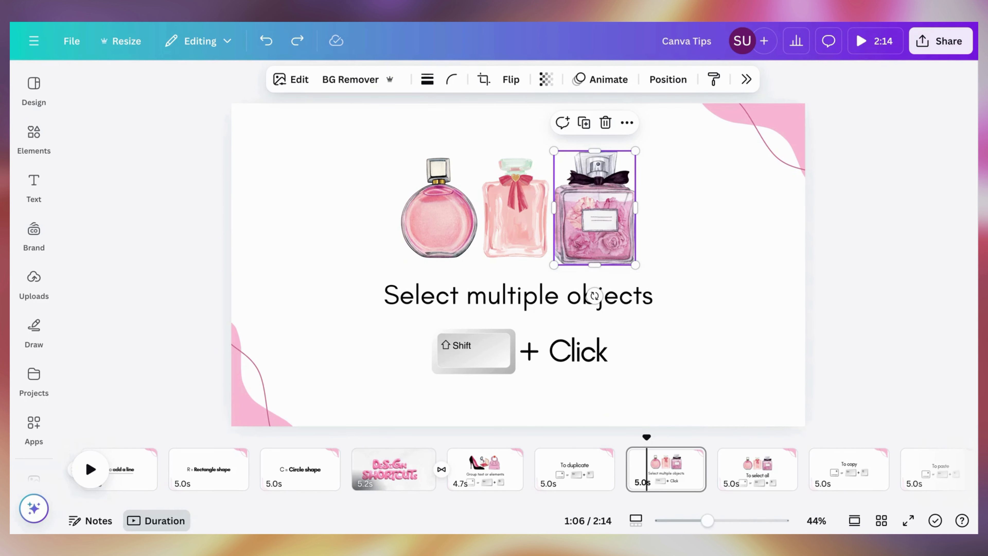
key(Escape)
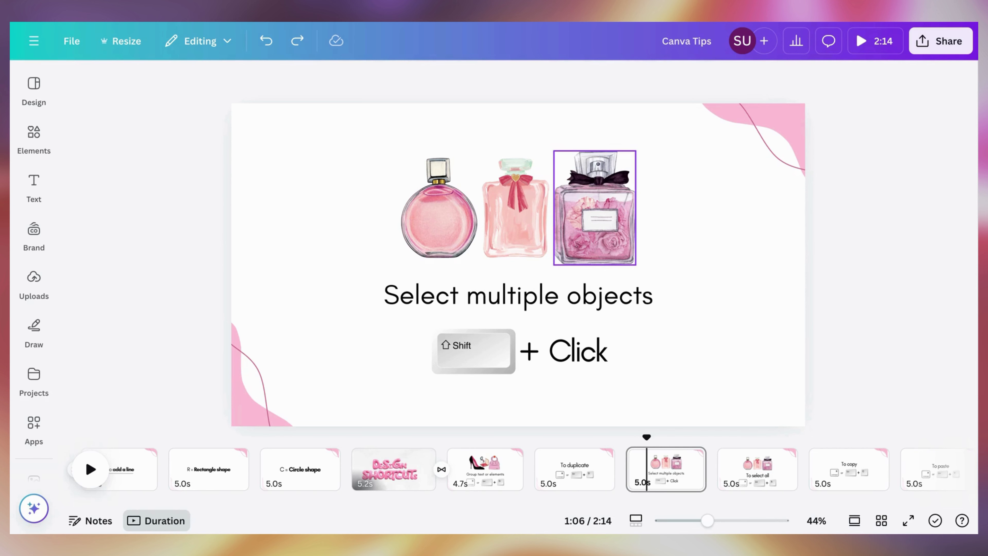
drag(537, 174, 533, 174)
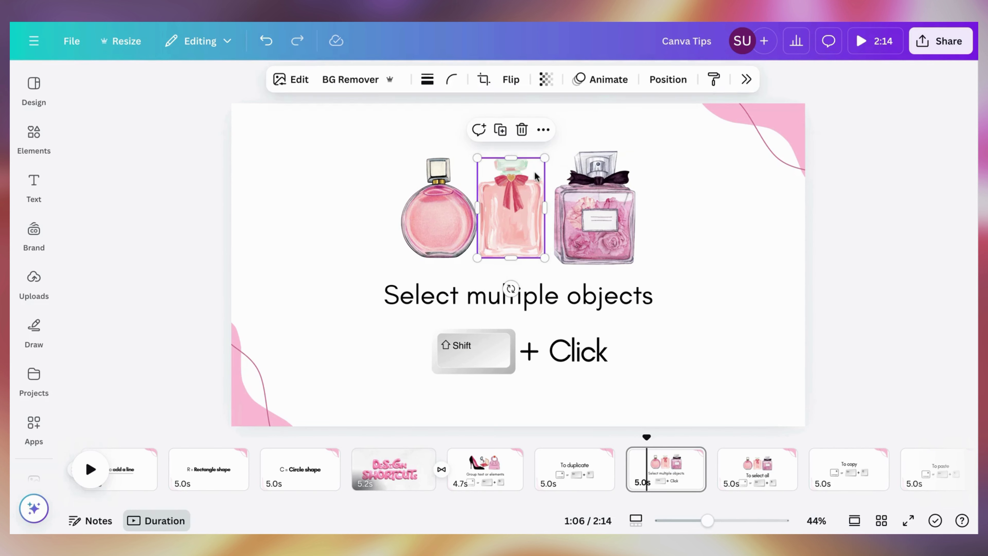
shift+click(567, 199)
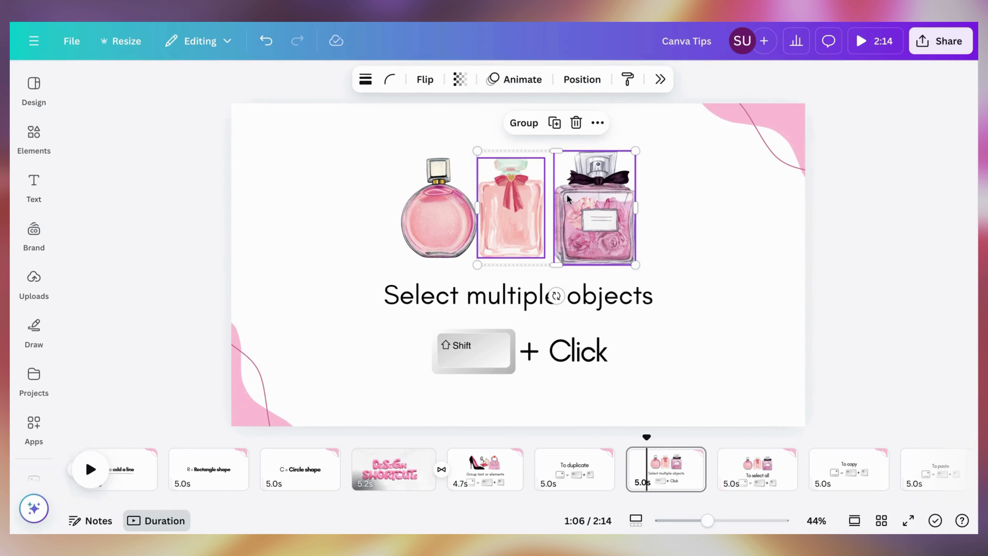
mouse_move(600, 197)
mouse_down()
mouse_move(578, 195)
mouse_move(600, 199)
mouse_move(587, 193)
mouse_up()
click(271, 47)
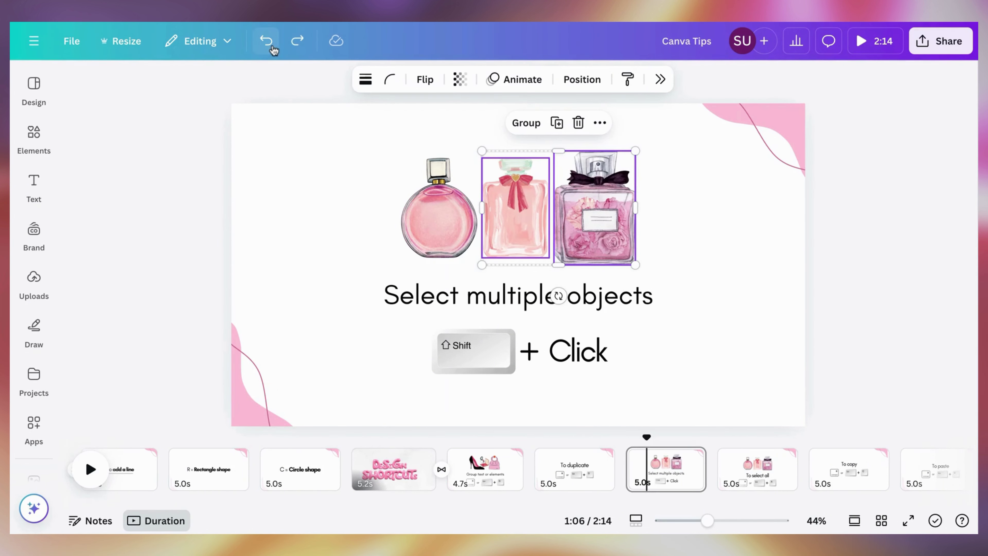
click(362, 267)
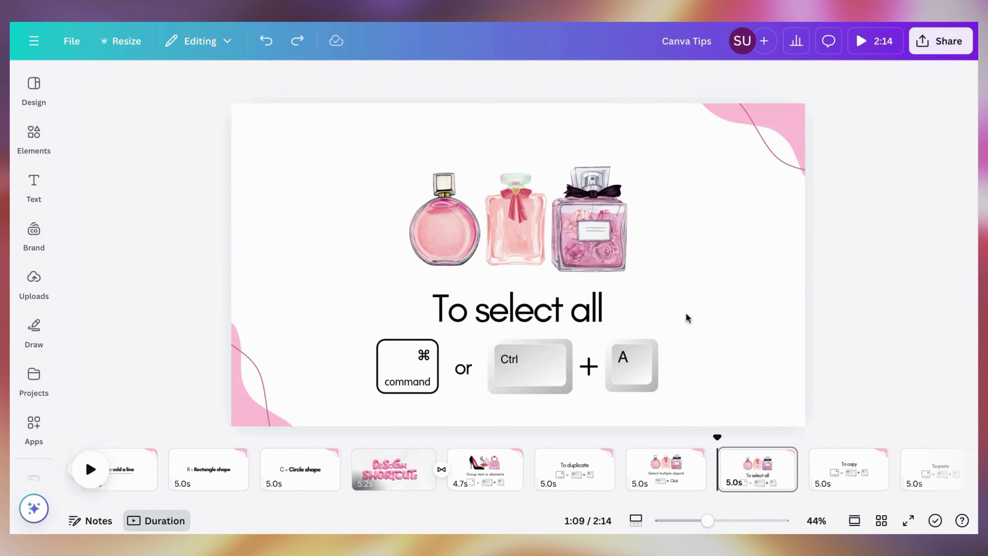
- Select all elements on the "To select all" page, and clear the selection
click(678, 312)
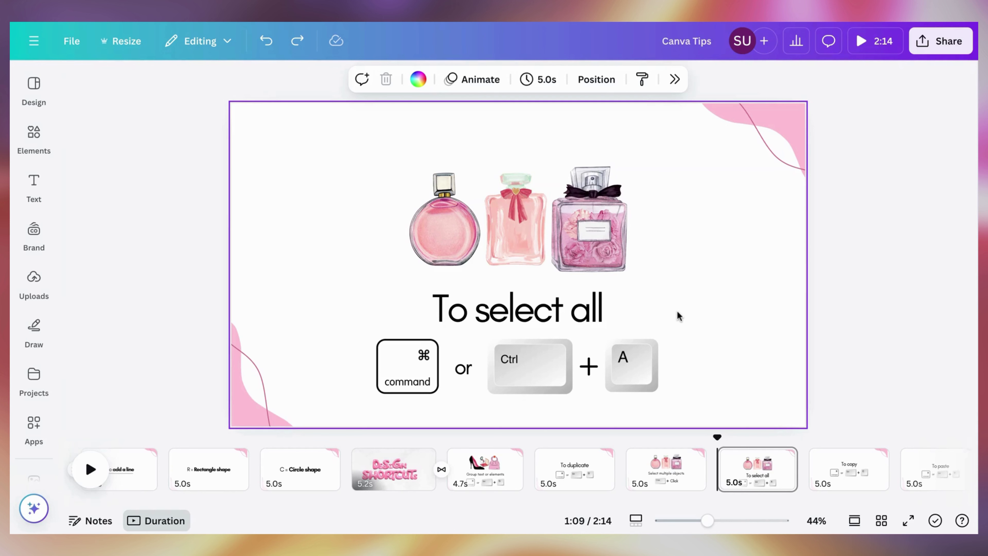
key(ctrl+a)
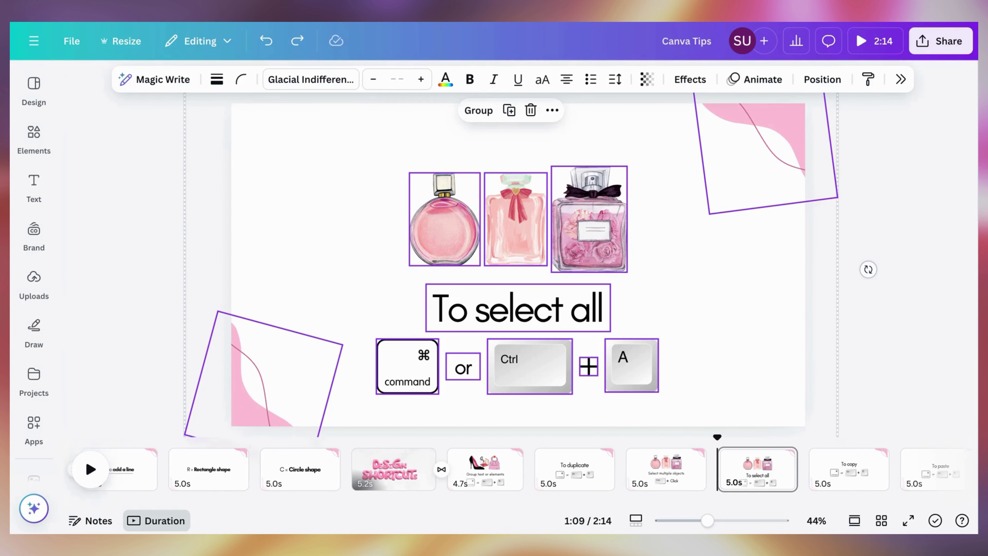
click(875, 195)
- Copy the "To copy" text from page 16 and paste it onto the "To paste" page
click(850, 469)
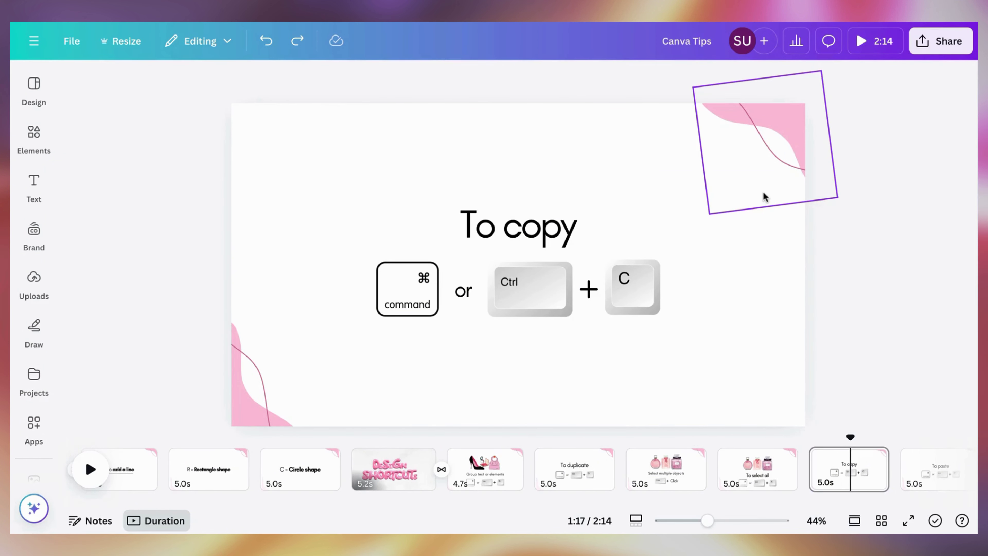
click(632, 228)
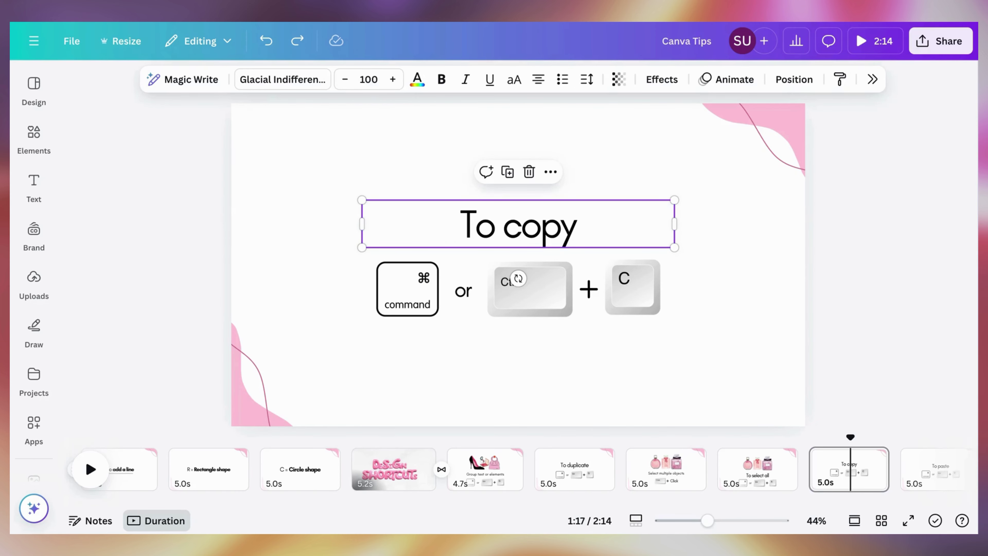
scroll(837, 458, right, 2)
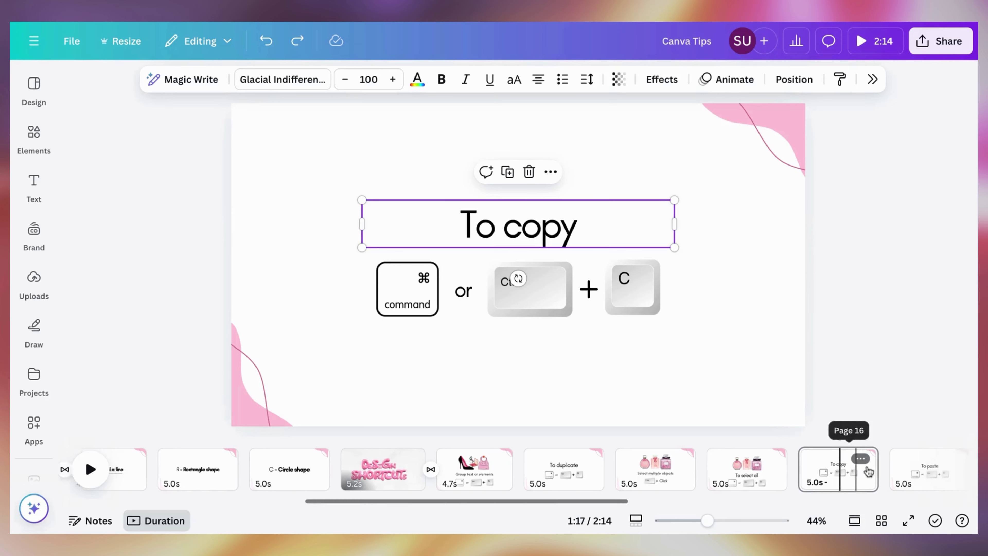
click(853, 465)
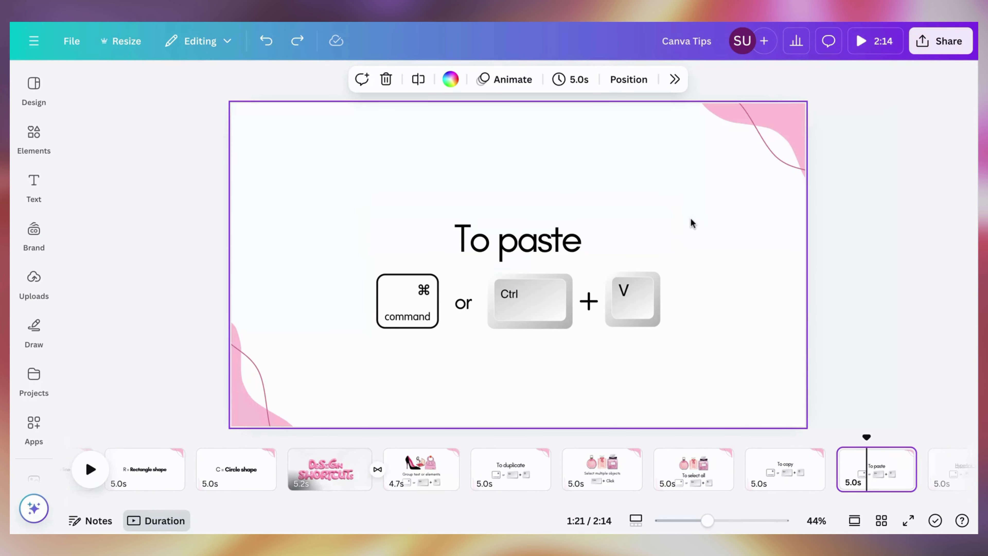
text(To copy)
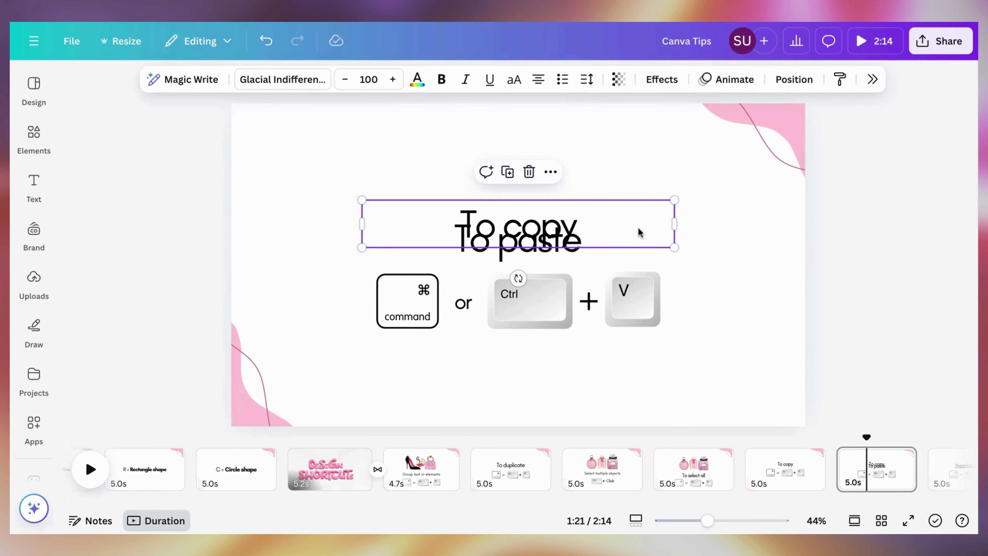
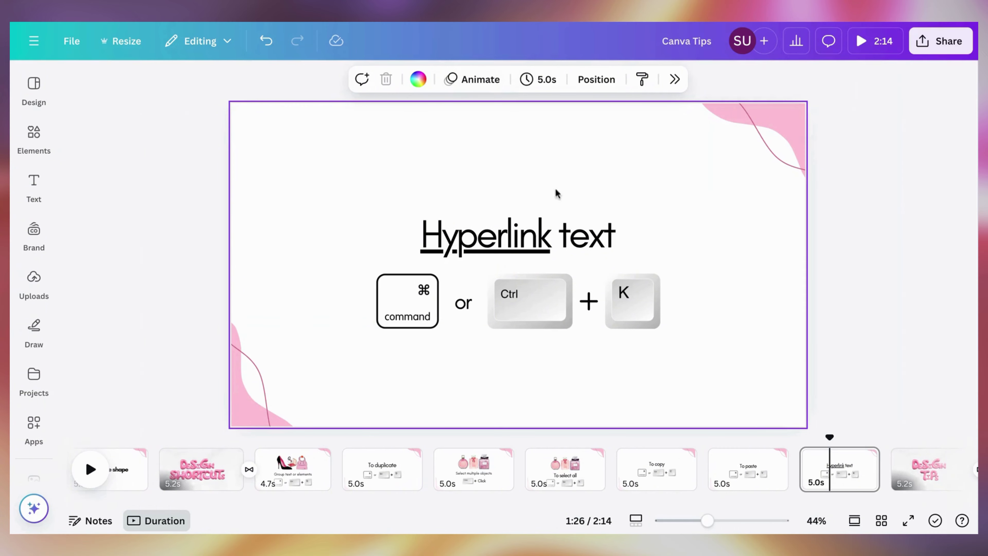
- Select the "Hyperlink text" heading to view its link, and move on to the "Design Tips" page
click(521, 225)
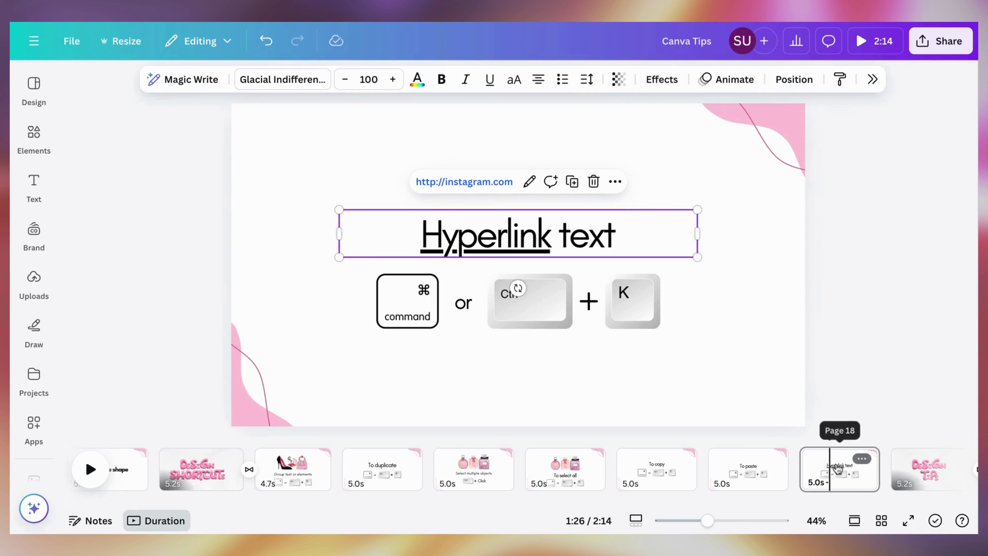
scroll(852, 461, right, 2)
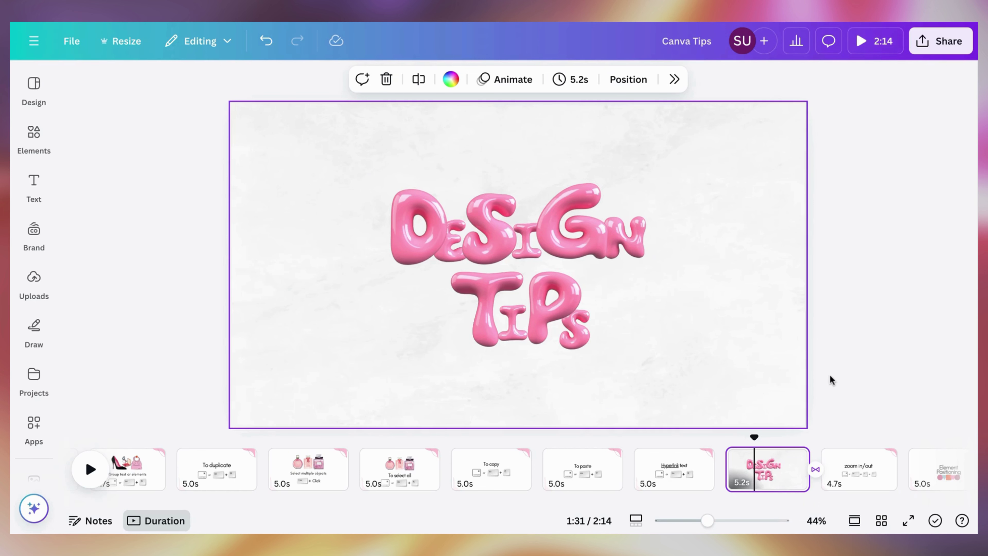
click(829, 375)
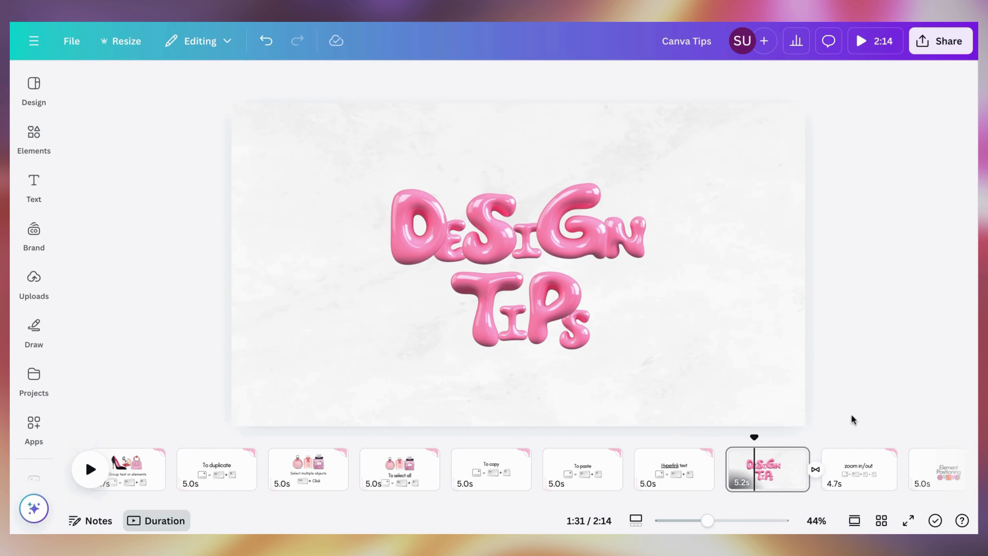
- Open the "zoom in/out" page and reduce the canvas zoom to 43%
click(851, 480)
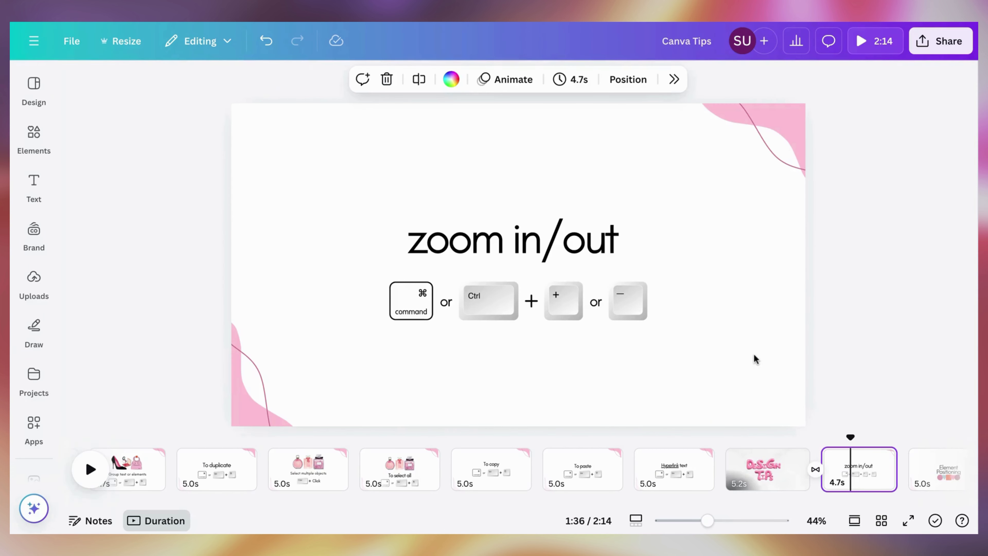
click(809, 311)
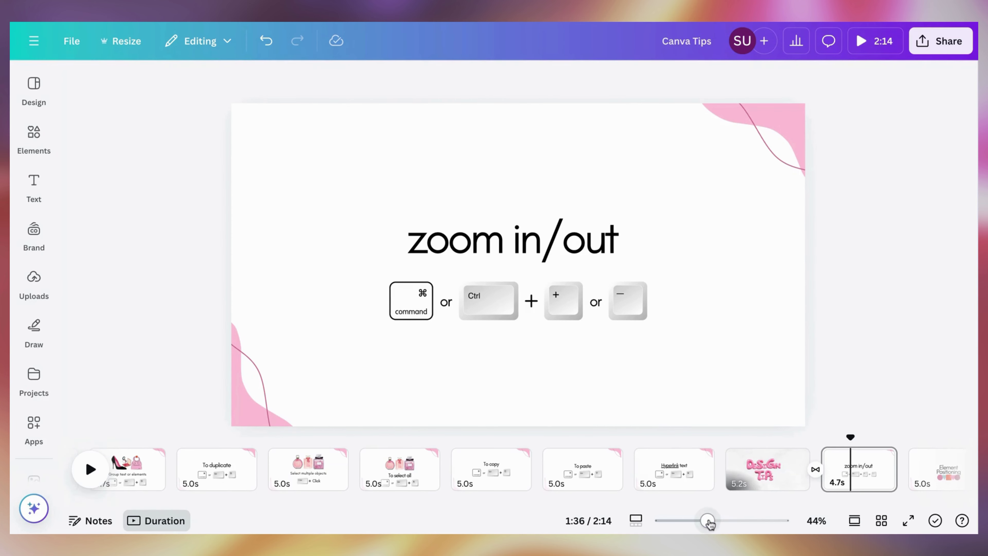
drag(706, 521, 706, 522)
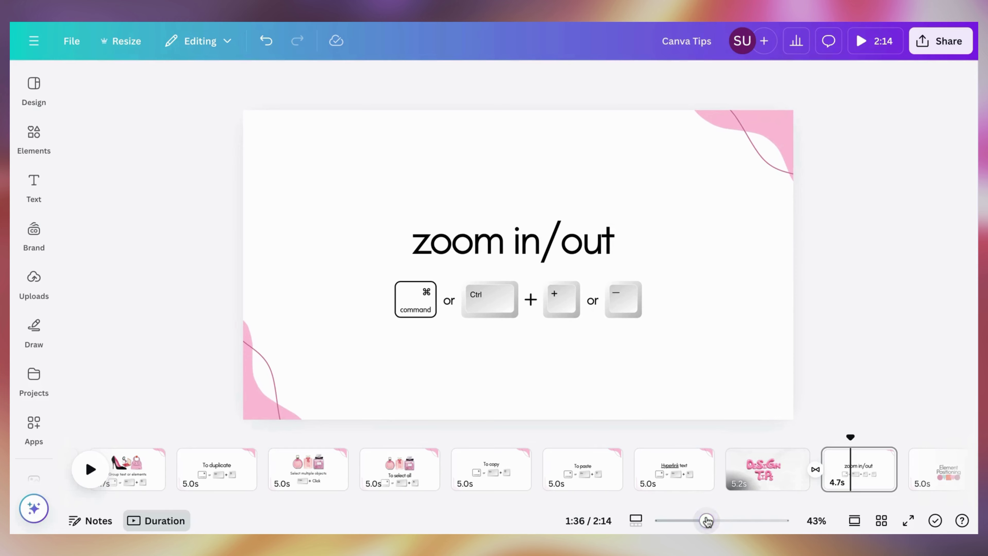
click(735, 378)
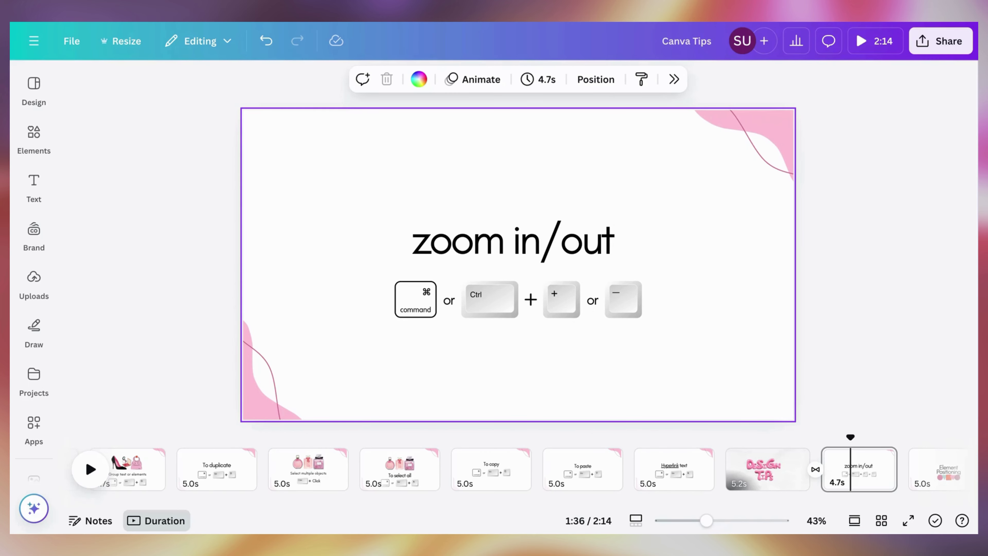
- Zoom the "zoom in/out" page in to 100%, out to 25%, and back to 44%
key(ctrl+plus)
key(ctrl+plus)
key(ctrl+plus)
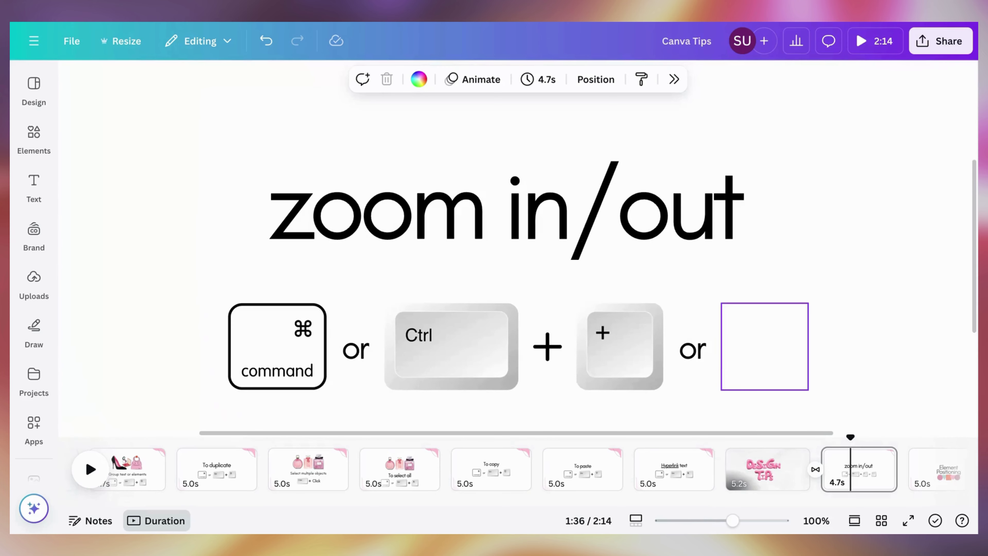
key(ctrl+minus)
key(ctrl+minus)
key(ctrl+minus)
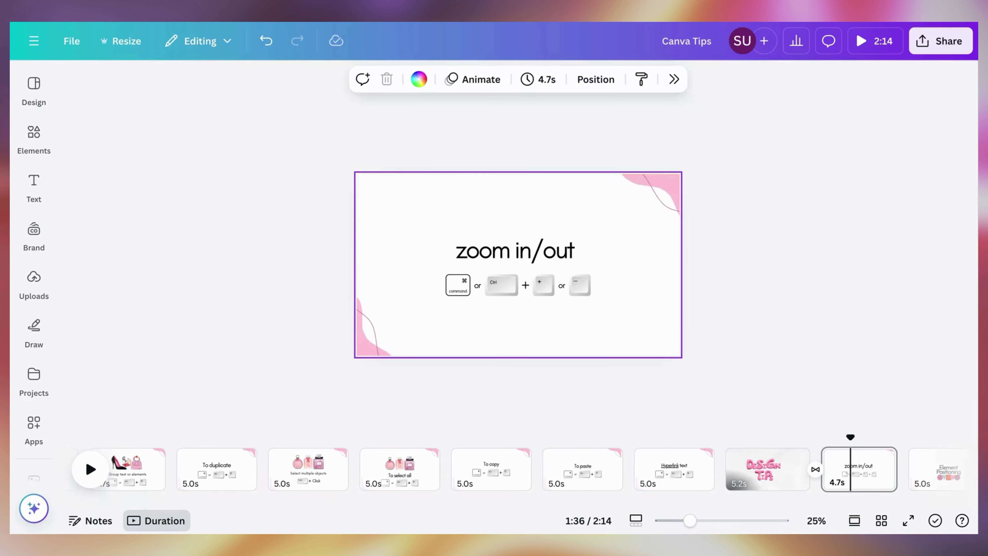
key(ctrl+plus)
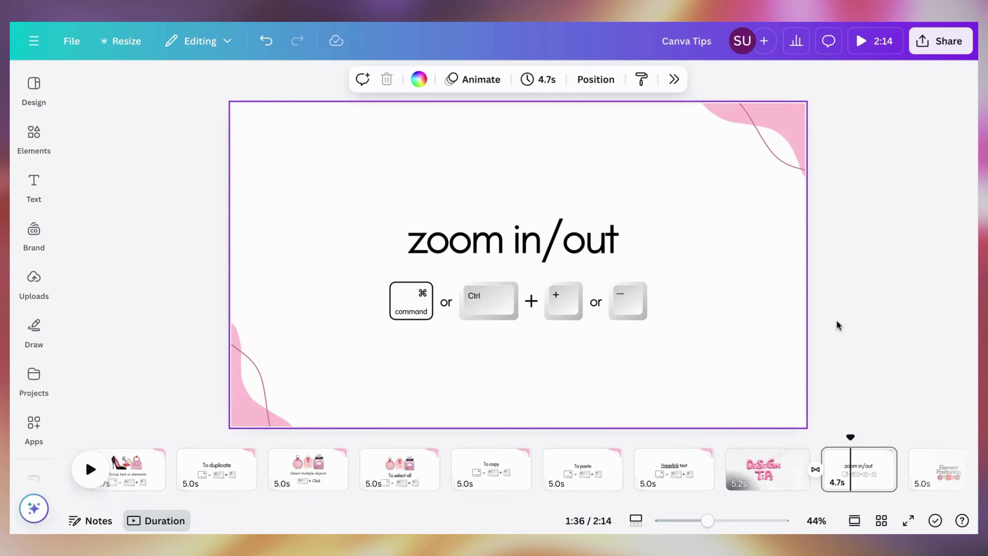
- On the "Element Positioning" page, move the heading to the page's left edge and align it to the page's horizontal center
scroll(689, 380, down, 3)
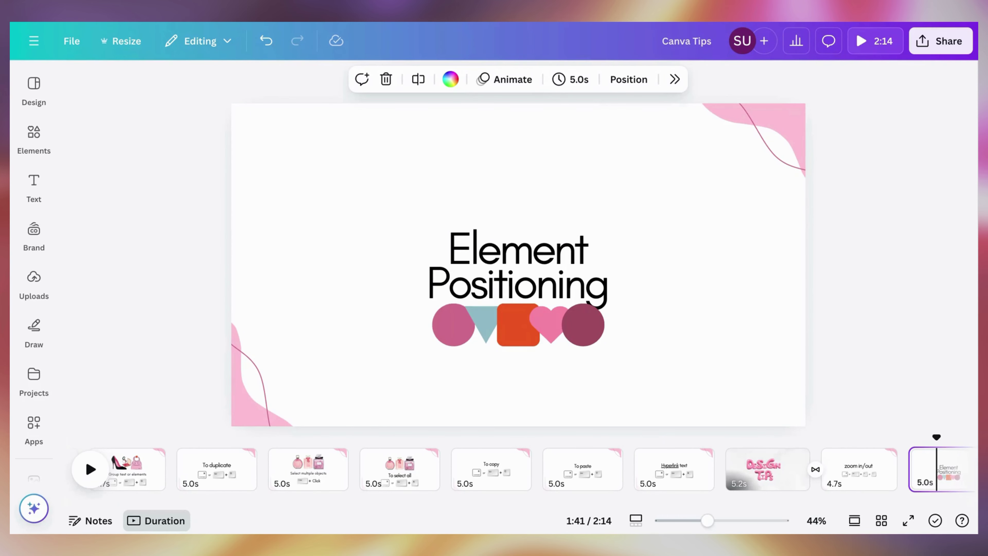
click(553, 283)
drag(549, 265, 419, 265)
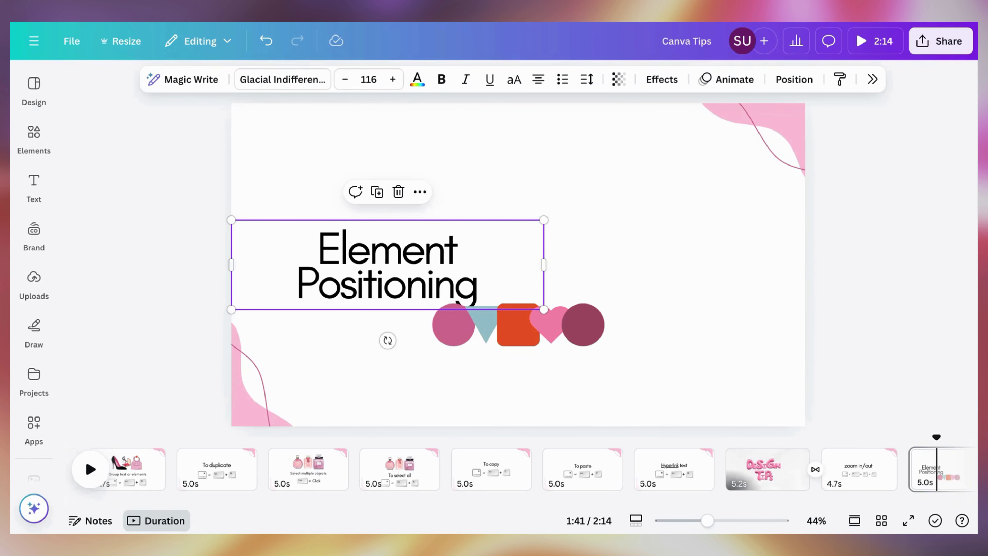
click(794, 79)
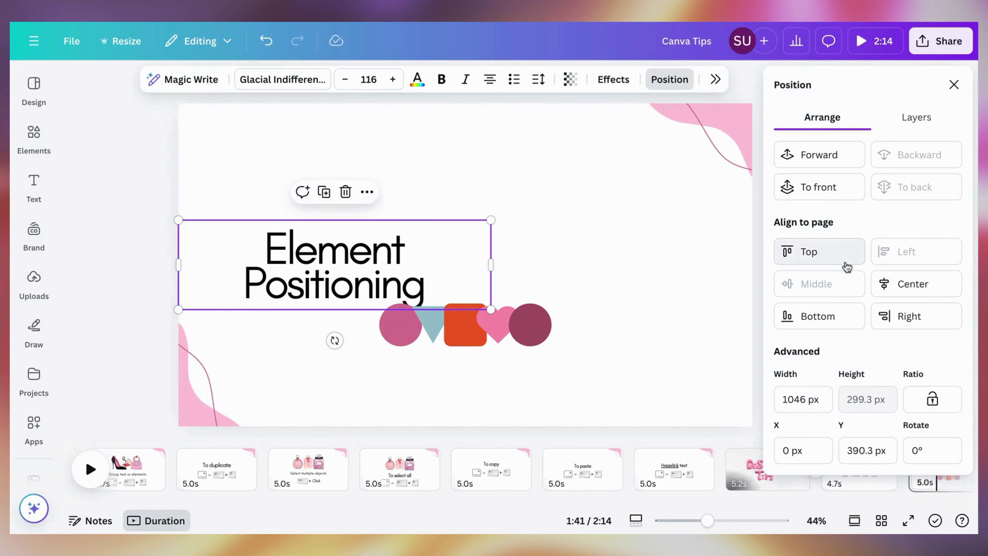
click(924, 291)
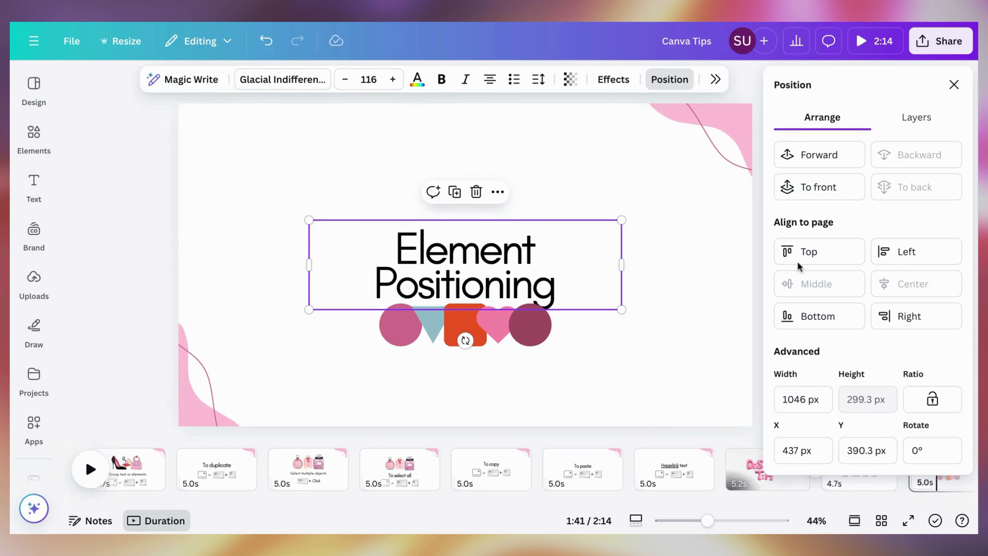
- Try the heading's Top, Bottom and Right page alignments, and return it to Middle and Center
click(806, 257)
click(818, 317)
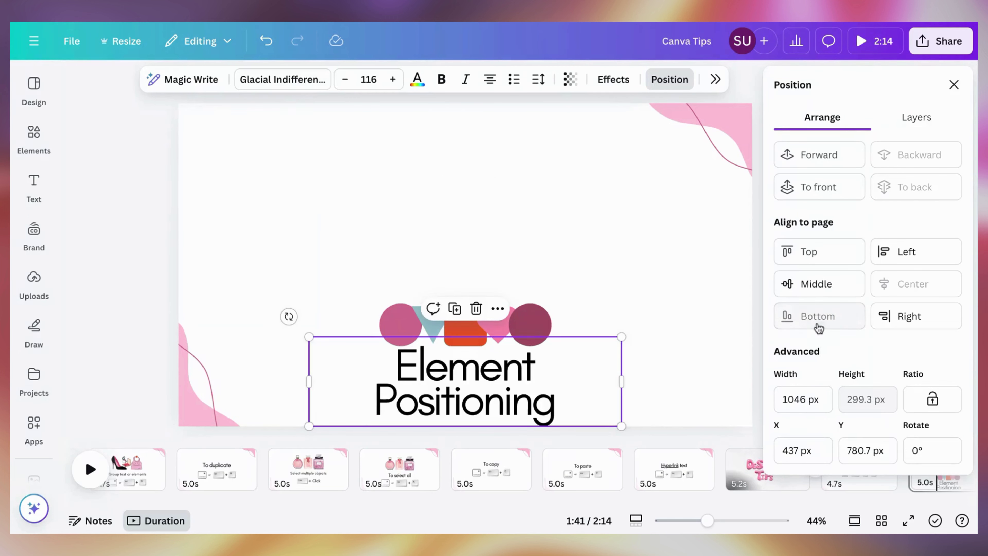
click(889, 316)
click(830, 282)
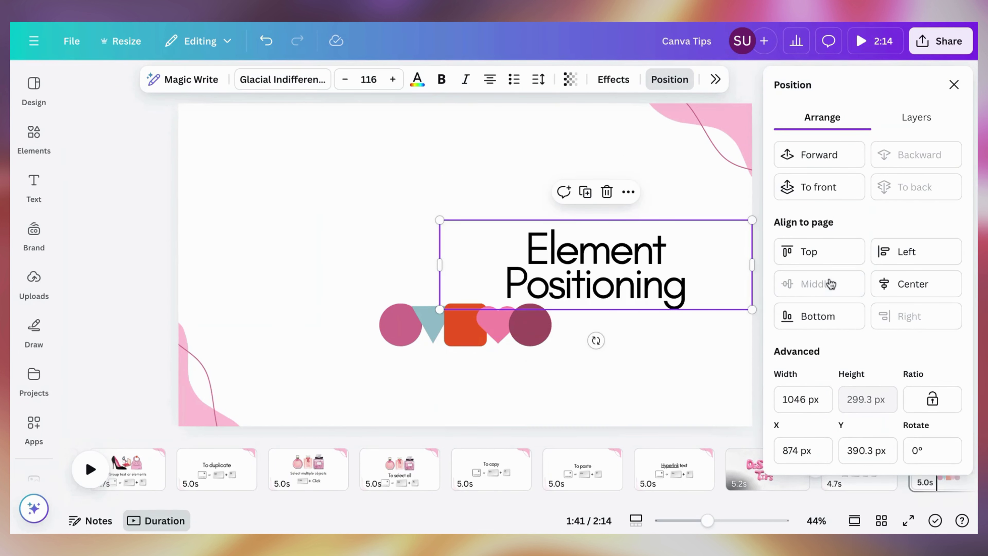
click(886, 287)
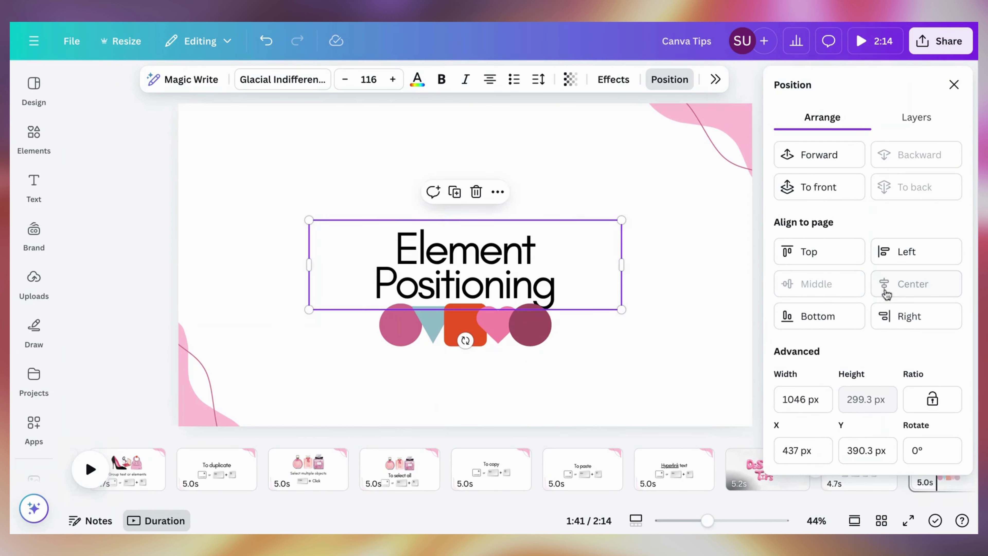
- Move the "Element Positioning" heading up to about Y 343 px, clear of the row of shapes, and deselect it
click(673, 293)
click(571, 282)
mouse_move(570, 282)
mouse_down()
mouse_move(570, 264)
mouse_move(584, 267)
mouse_move(566, 267)
mouse_up()
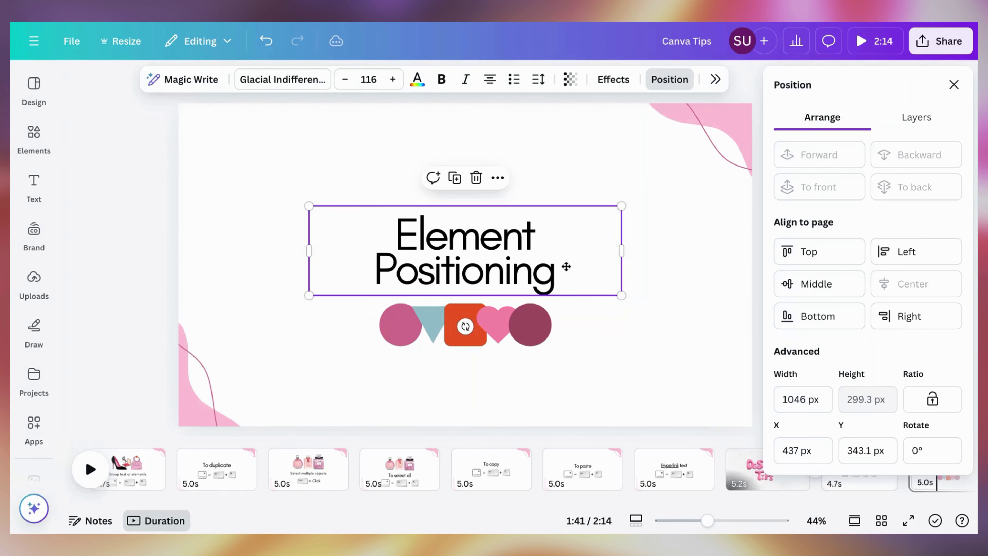
click(571, 340)
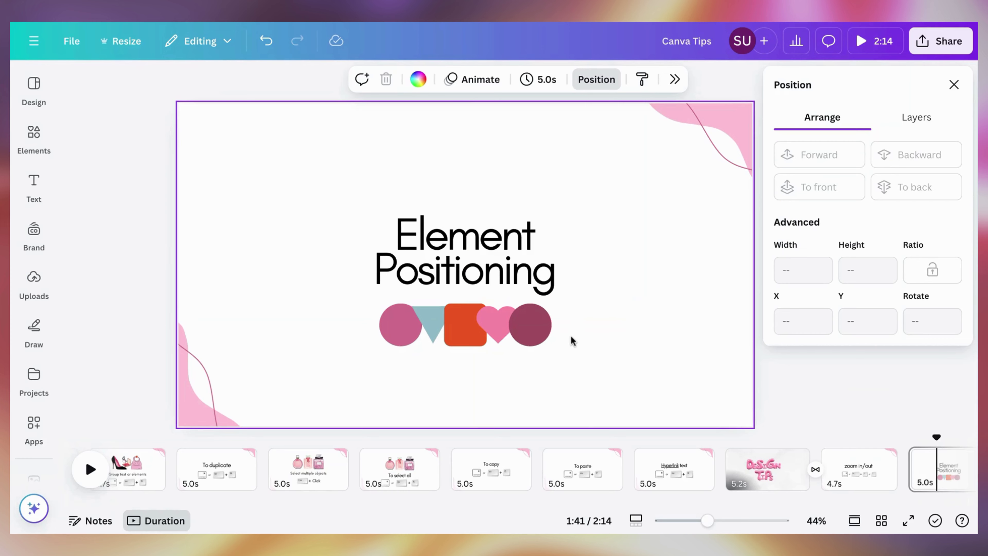
- Rearrange the five shapes below the heading into an uneven, overlapping row: pink circle, orange square, heart, dark circle and triangle
drag(393, 331, 327, 332)
click(423, 333)
drag(424, 333, 326, 364)
drag(448, 341, 365, 344)
click(501, 323)
drag(501, 323, 424, 327)
drag(333, 357, 463, 331)
drag(531, 323, 441, 327)
click(331, 329)
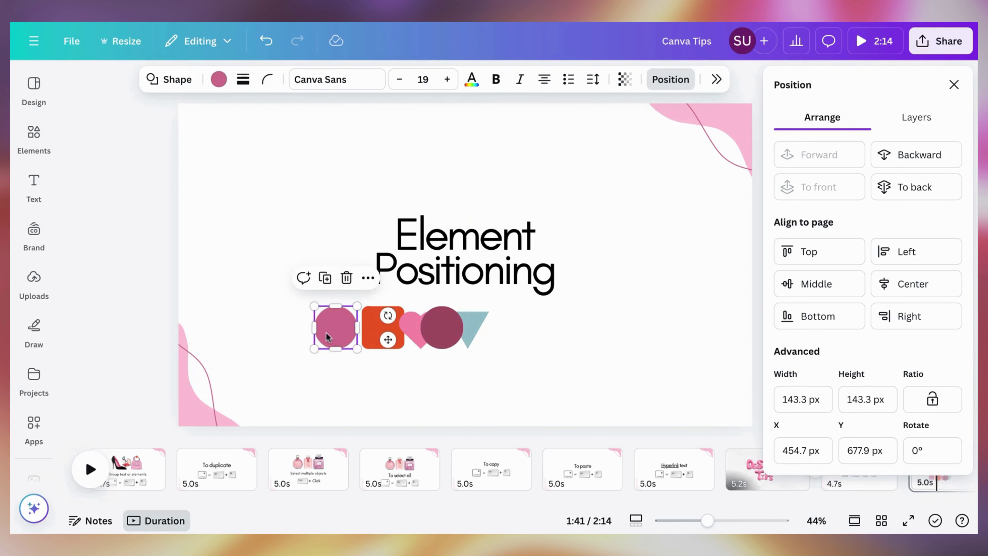
drag(331, 328, 351, 334)
click(293, 347)
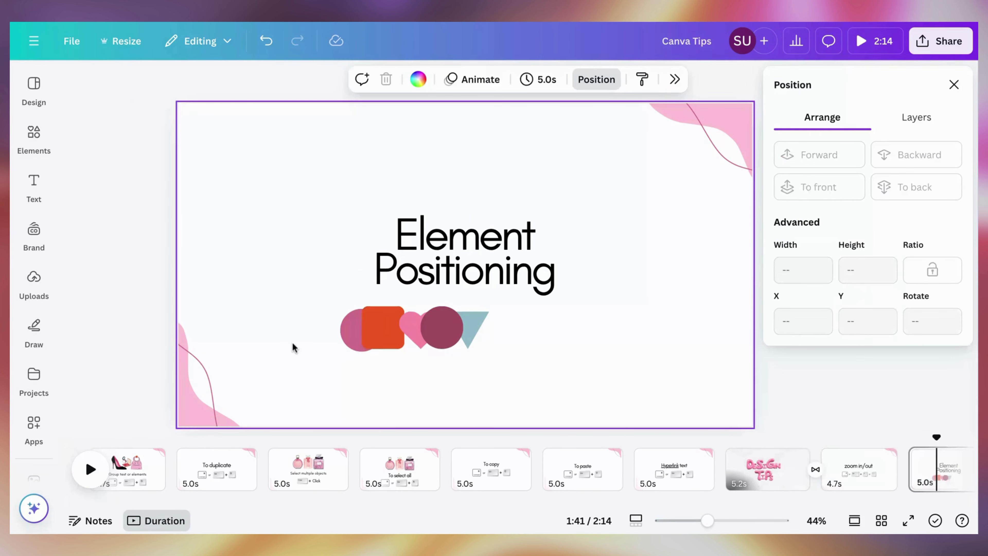
- Select the five overlapping shapes together, space them evenly and tidy them up
drag(293, 347, 486, 320)
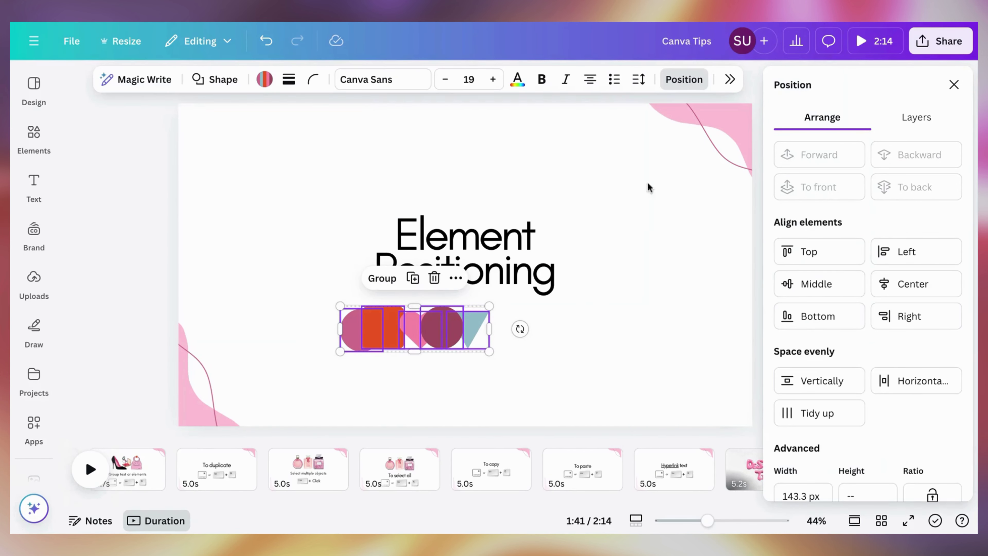
scroll(795, 332, down, 2)
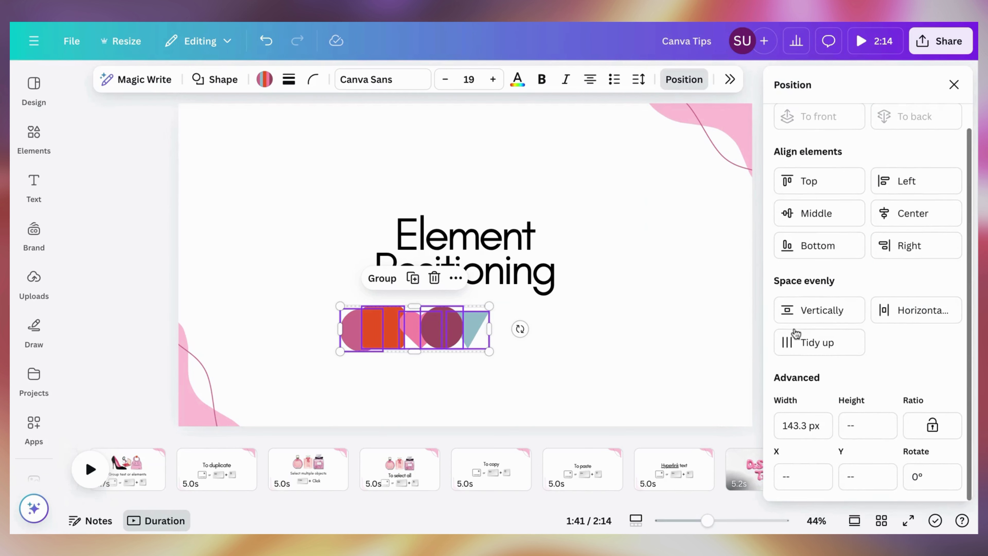
click(813, 344)
click(824, 320)
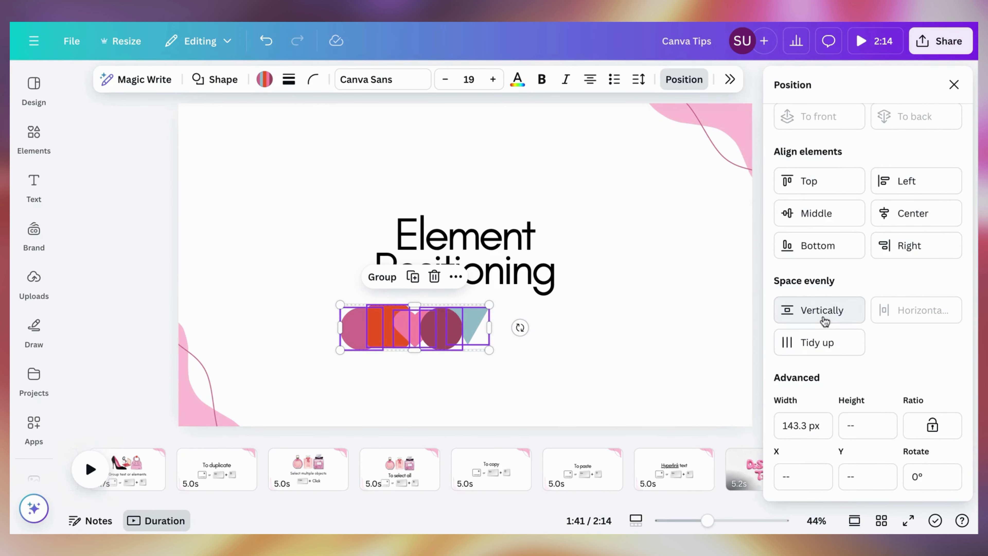
click(816, 343)
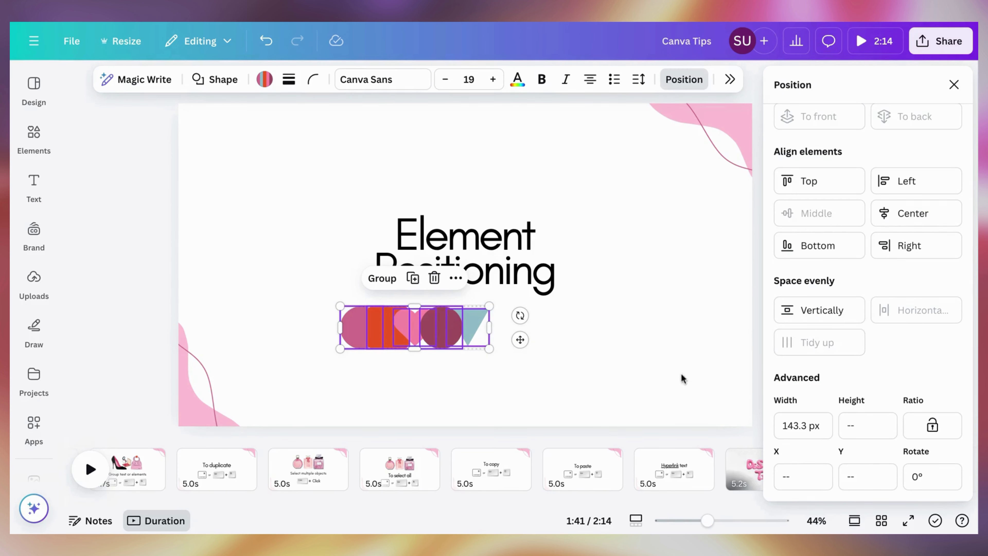
- Spread the dark circle, triangle, heart and square to the right so that the shapes no longer overlap
click(630, 393)
drag(454, 332, 560, 330)
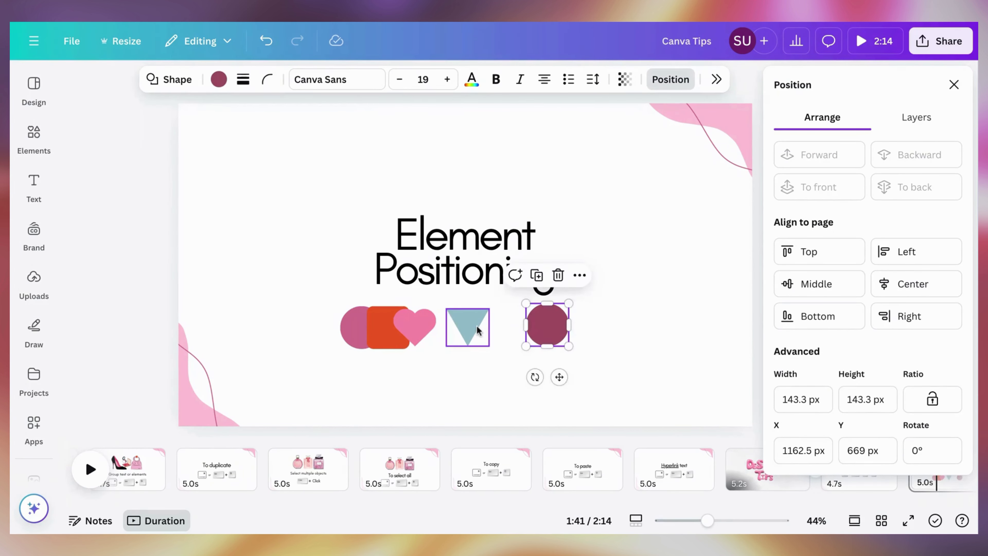
drag(478, 324, 510, 324)
drag(428, 324, 470, 324)
drag(391, 330, 416, 329)
click(568, 358)
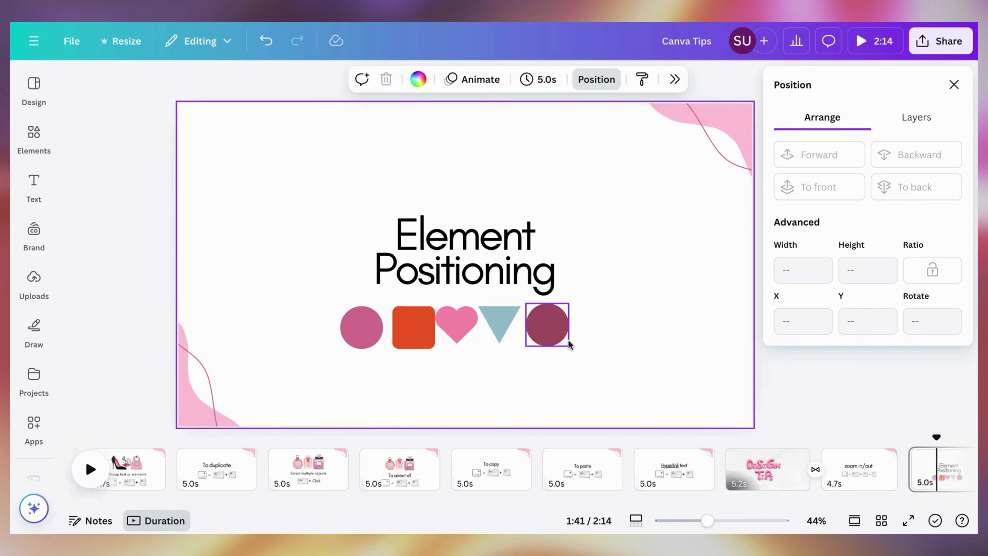
- Tidy up the spread-out row of five shapes to even spacing, and reselect the whole row
drag(590, 343, 371, 337)
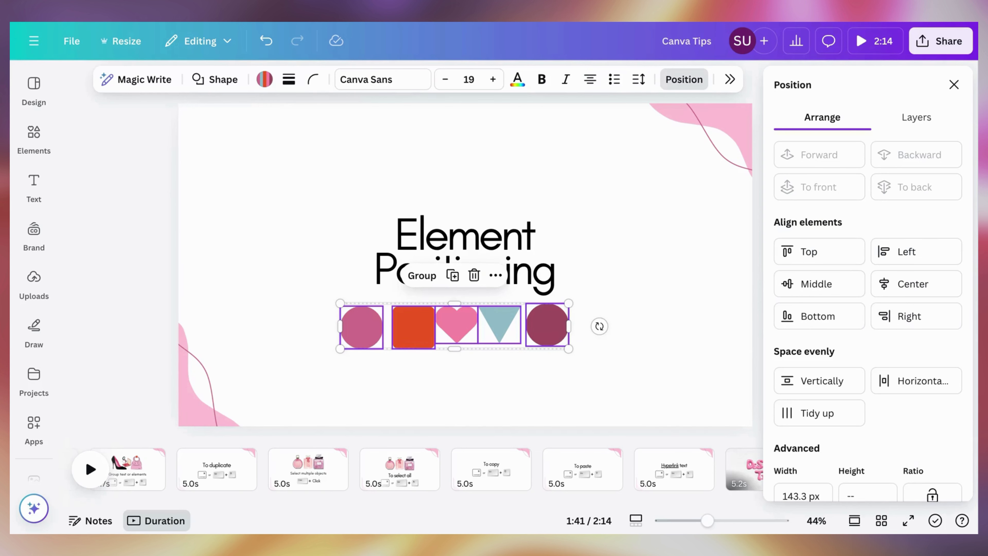
click(795, 412)
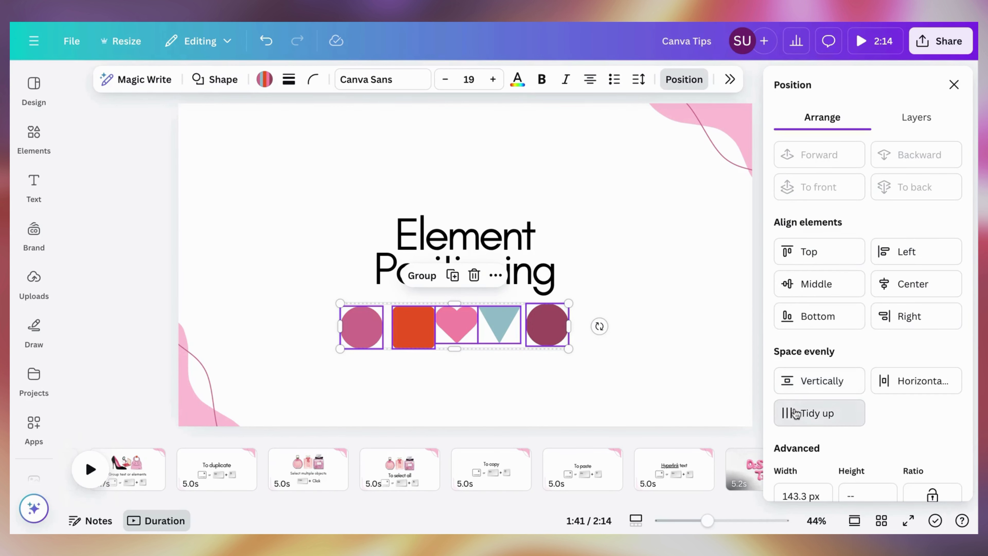
click(501, 390)
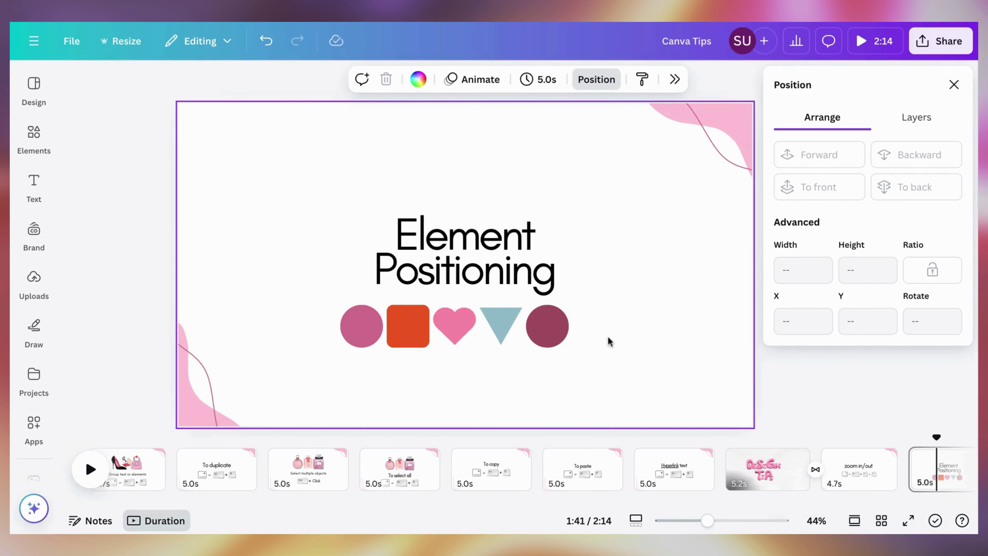
drag(610, 342, 342, 331)
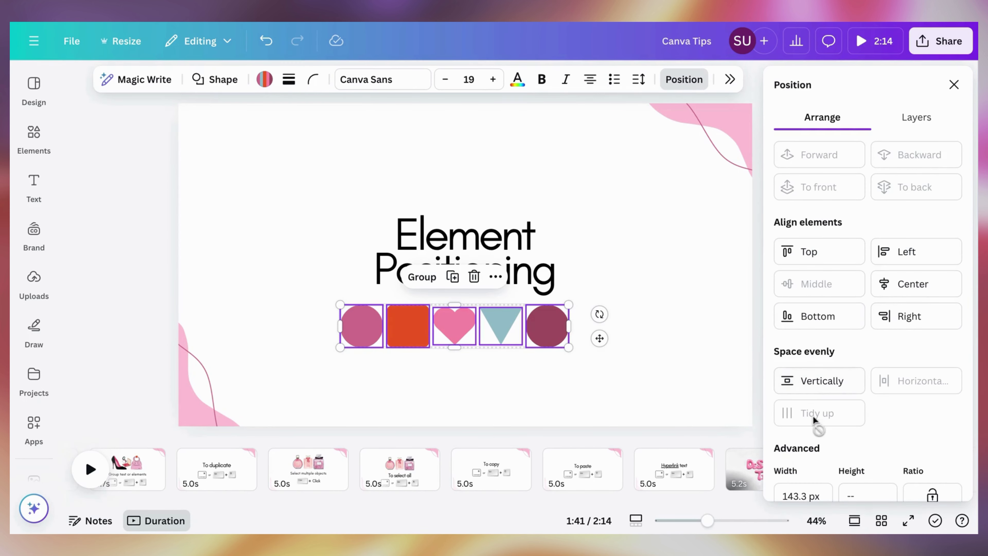
- On the "Search Filter by Color" page, search the elements library for "bag" and show only graphics
scroll(818, 426, down, 2)
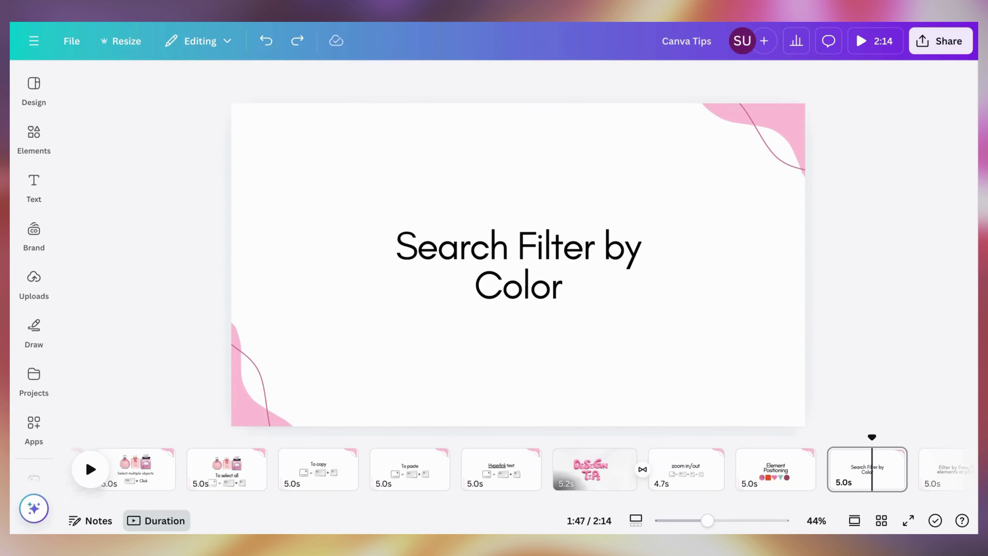
click(46, 131)
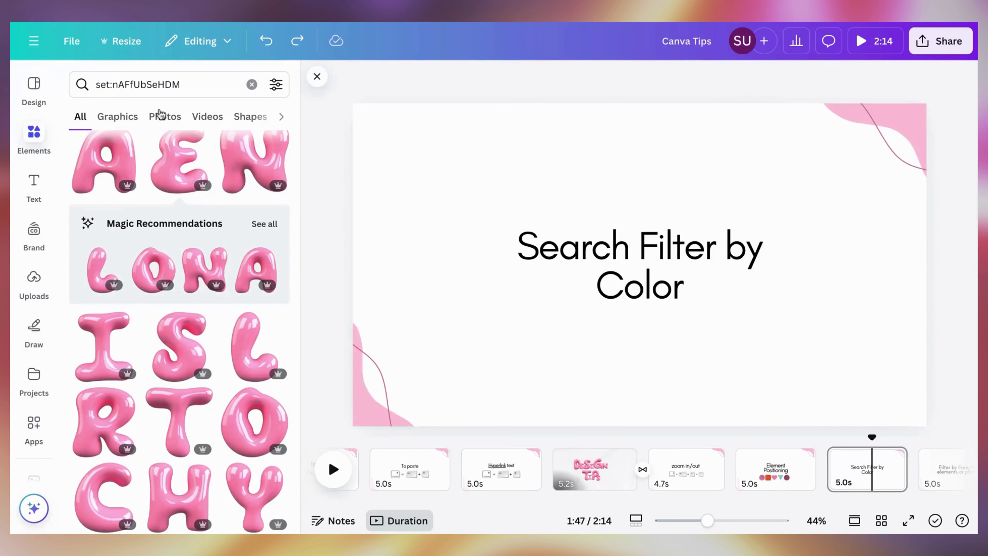
click(243, 96)
click(252, 85)
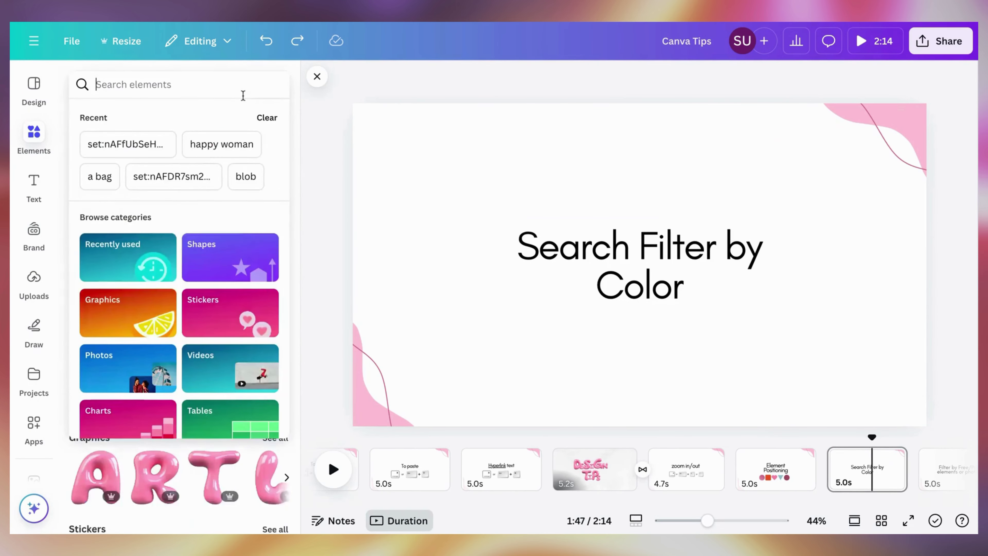
text(bag)
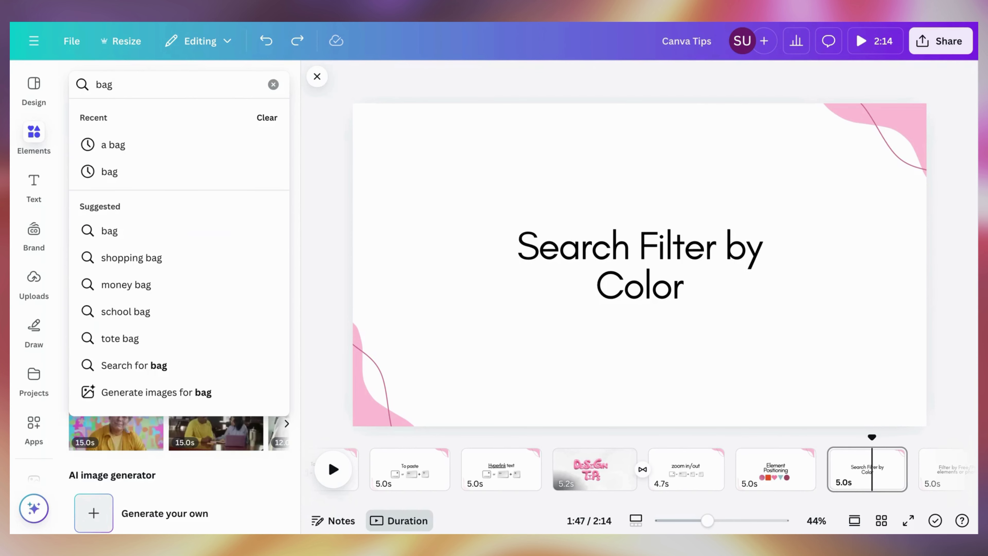
key(Return)
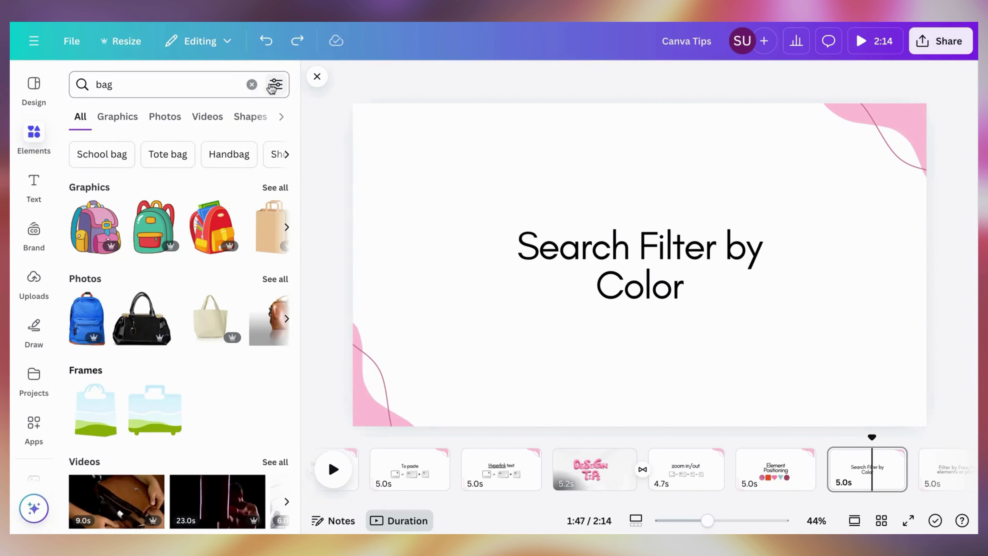
click(118, 118)
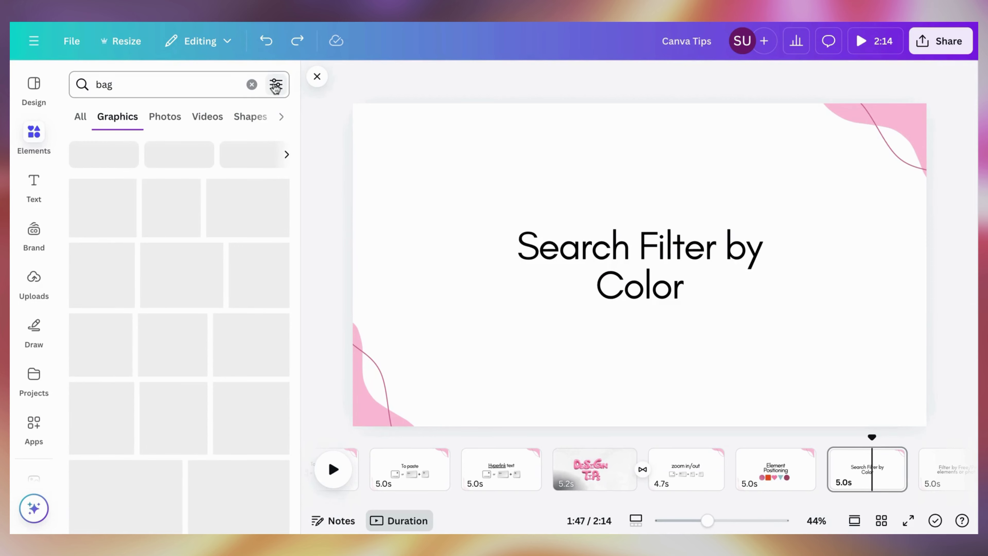
- Filter the bag graphics by the color Pink #ff66c4 and browse the results
click(275, 85)
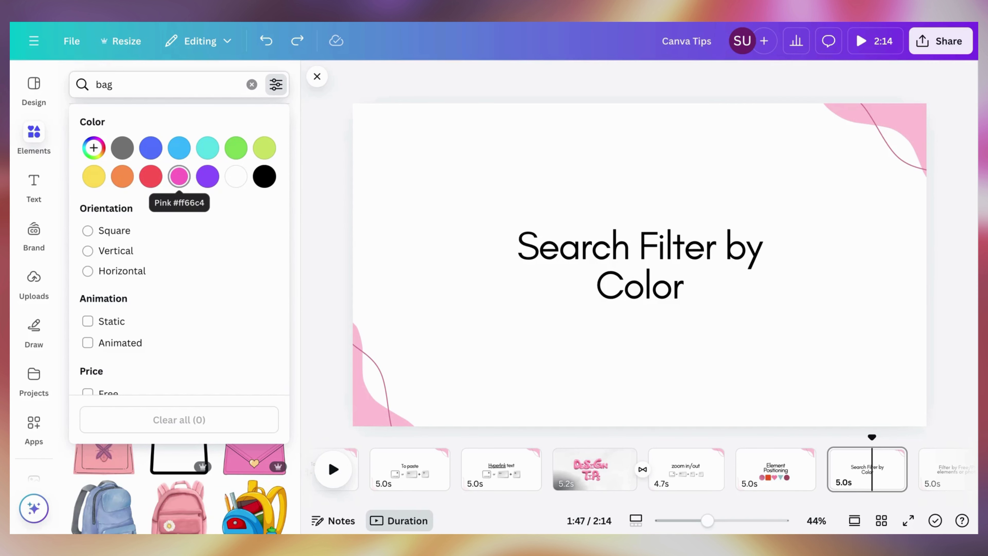
click(179, 176)
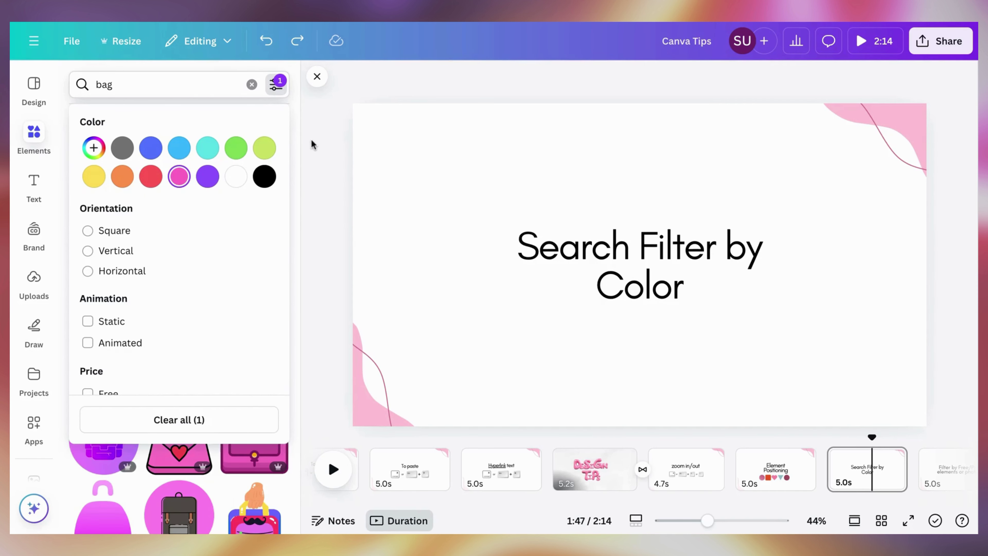
click(292, 157)
scroll(184, 299, down, 9)
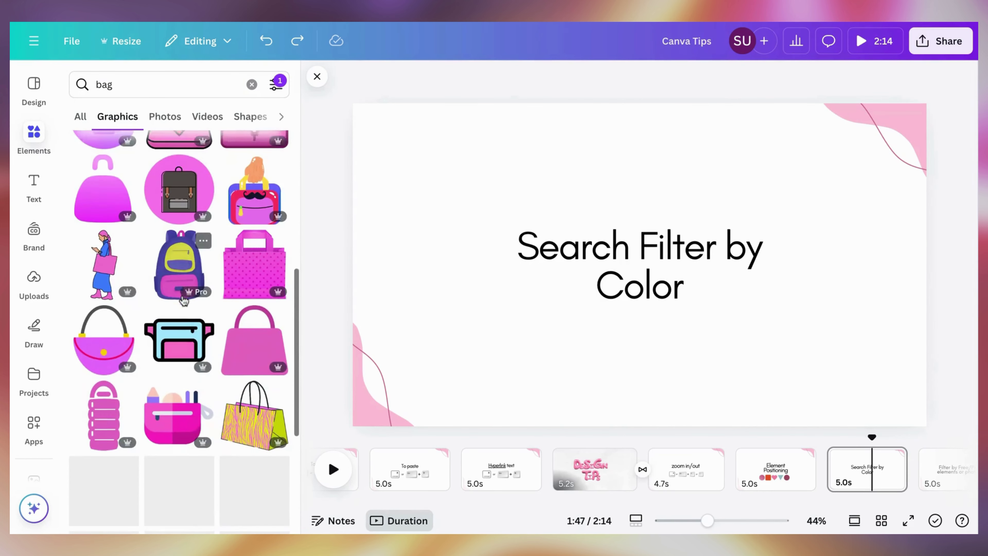
scroll(183, 300, down, 4)
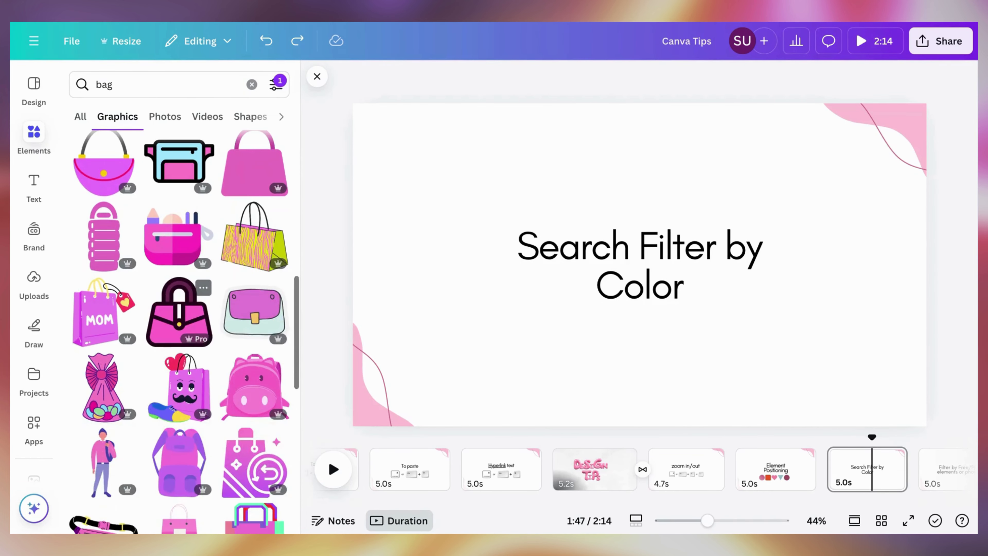
scroll(208, 255, down, 4)
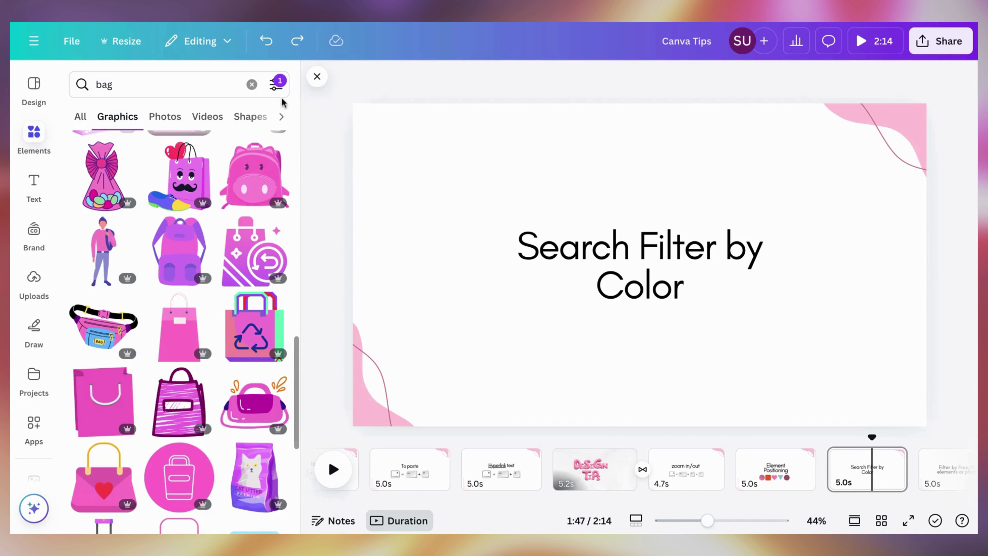
- Switch the bag graphics' color filter to lime green and browse the results
click(282, 94)
click(280, 90)
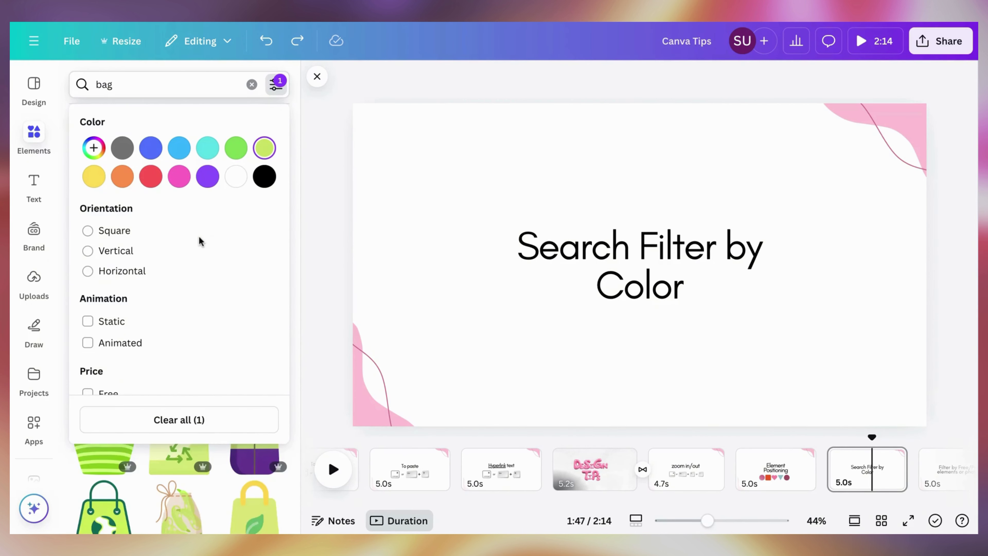
scroll(198, 241, down, 5)
click(315, 188)
scroll(232, 248, down, 5)
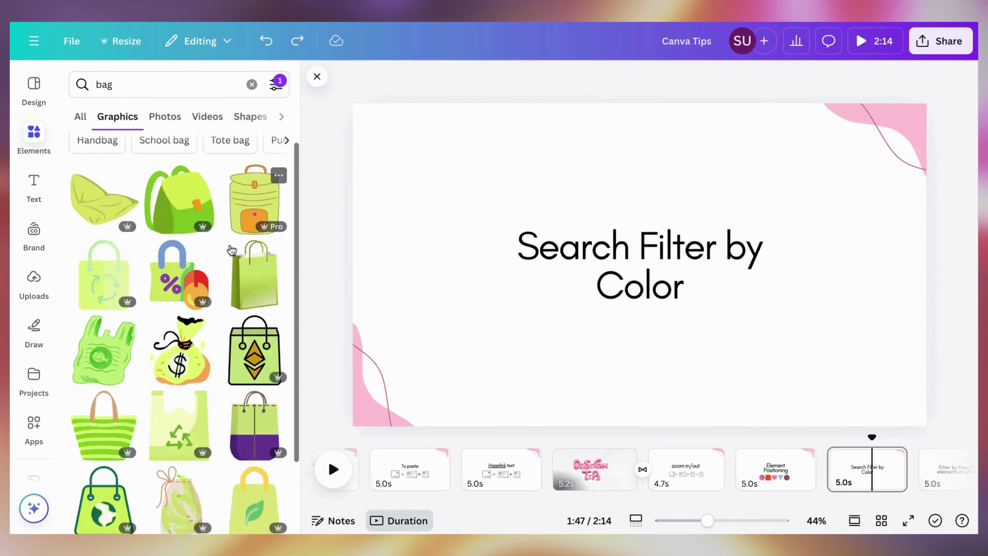
scroll(233, 248, down, 4)
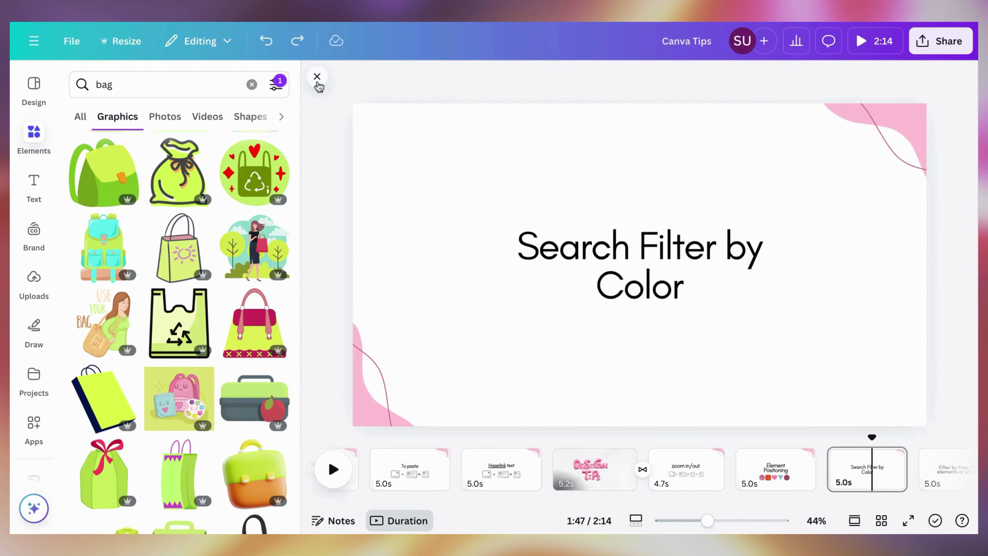
- Close the element search and go to the "Filter by Free/Pro elements or photos" page
click(316, 85)
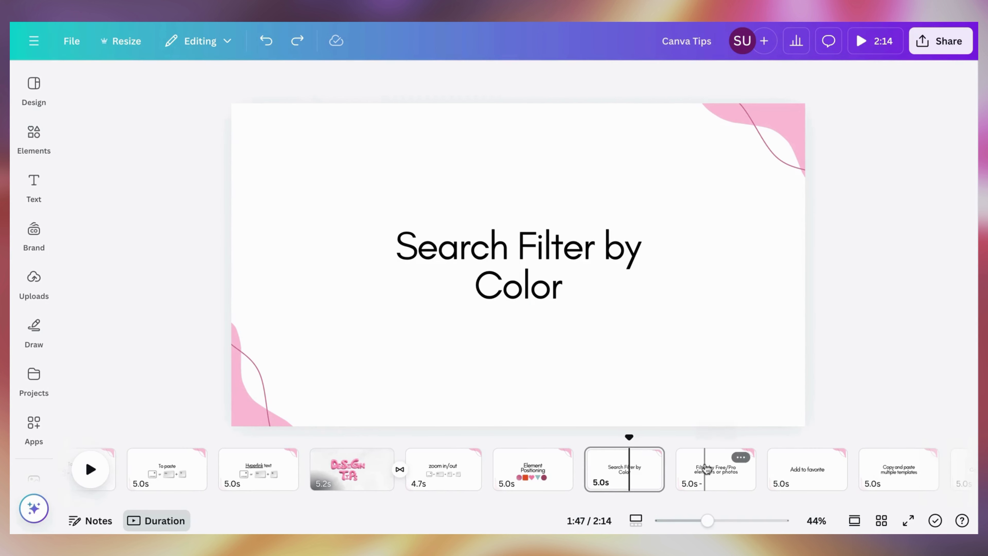
click(711, 467)
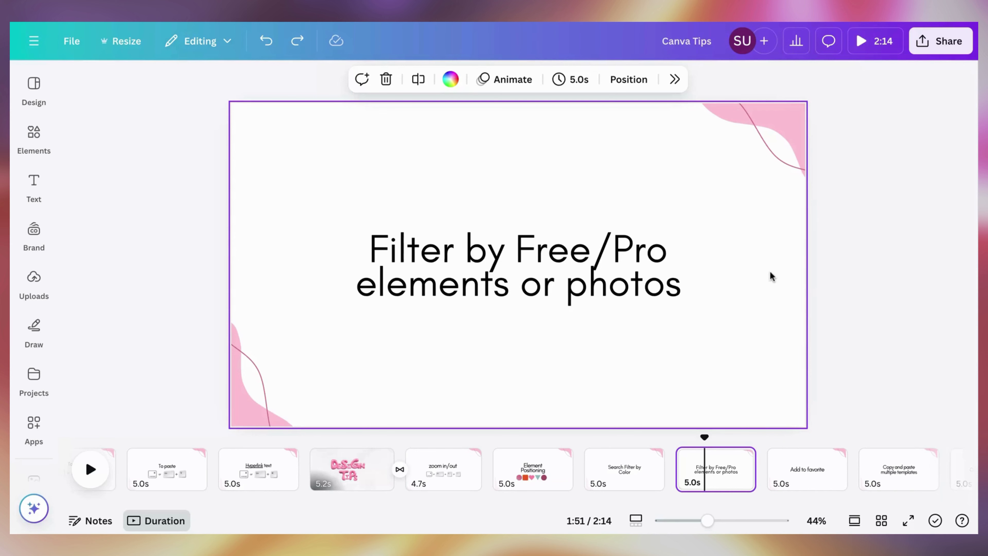
click(843, 273)
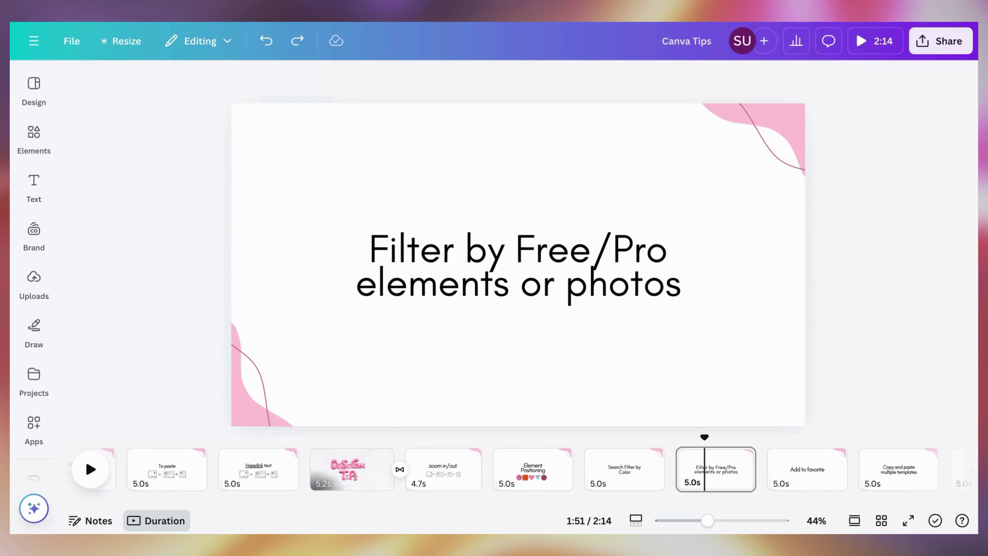
- Restrict the bag graphics to Free items and switch their color filter to turquoise
click(46, 152)
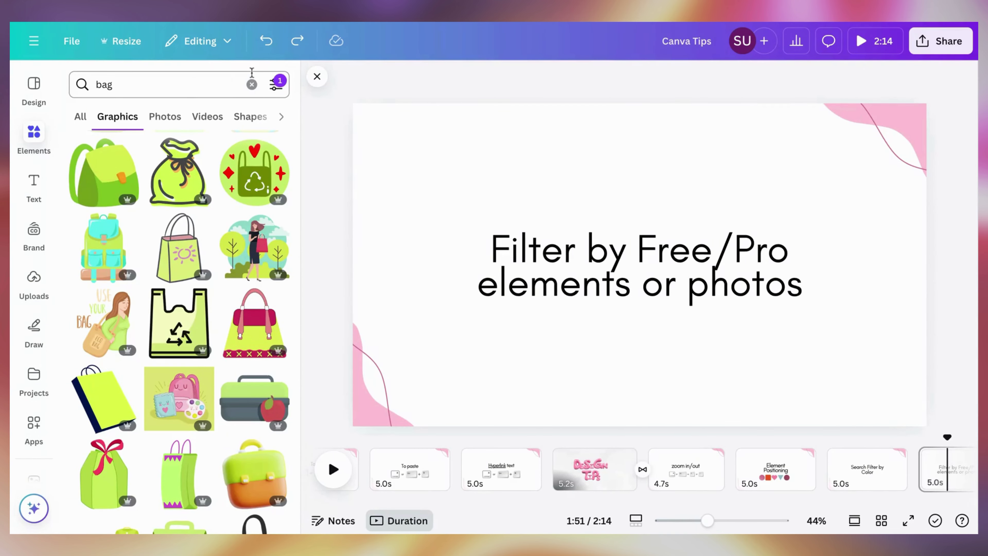
click(269, 88)
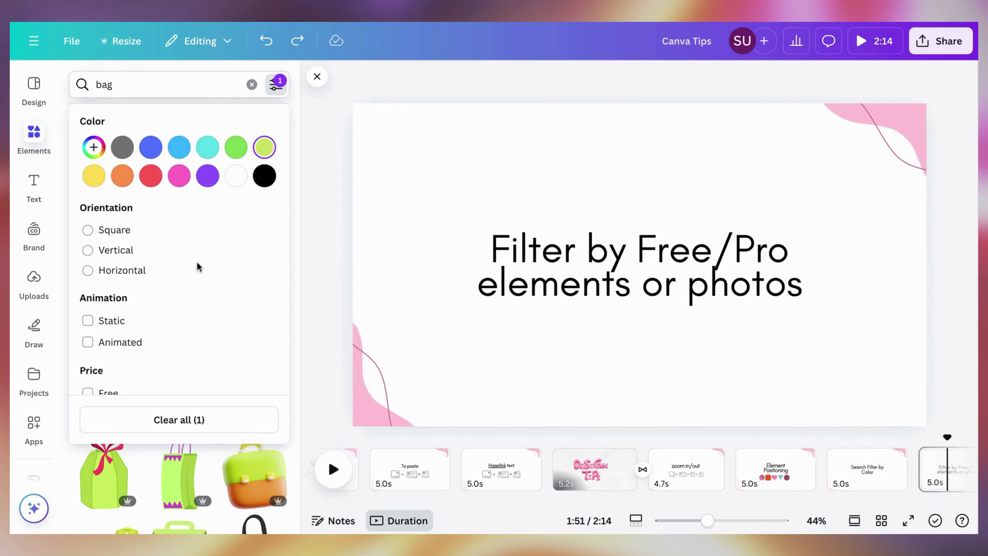
scroll(197, 267, down, 3)
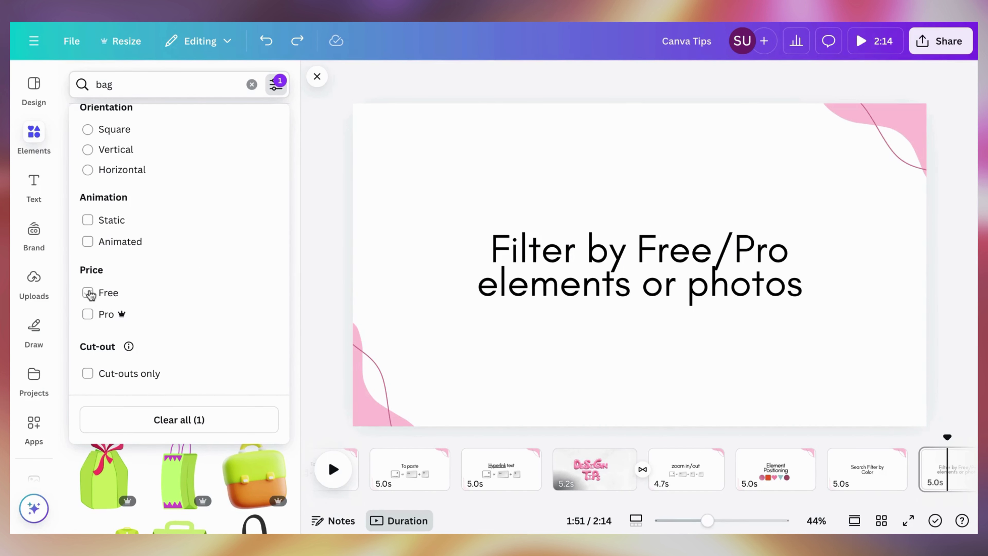
click(88, 293)
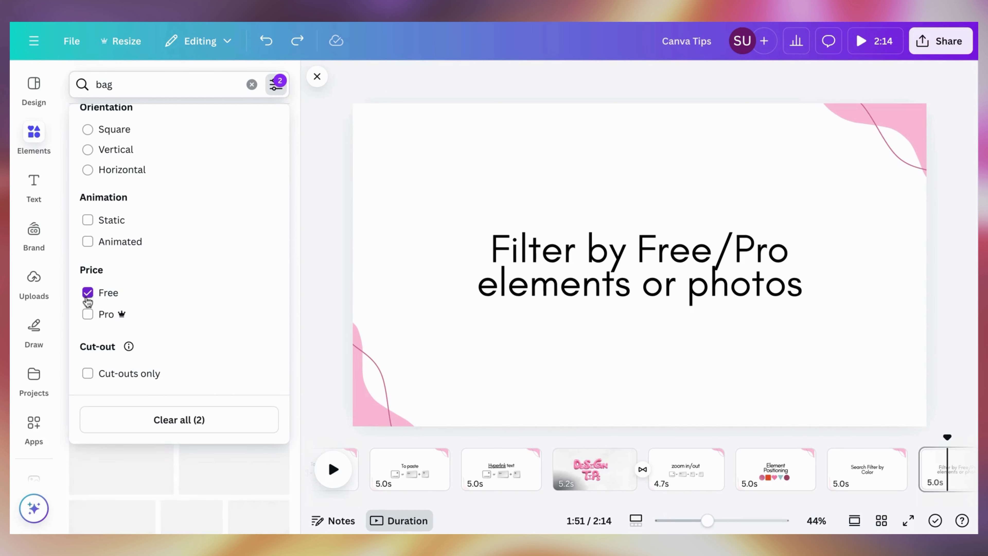
click(309, 233)
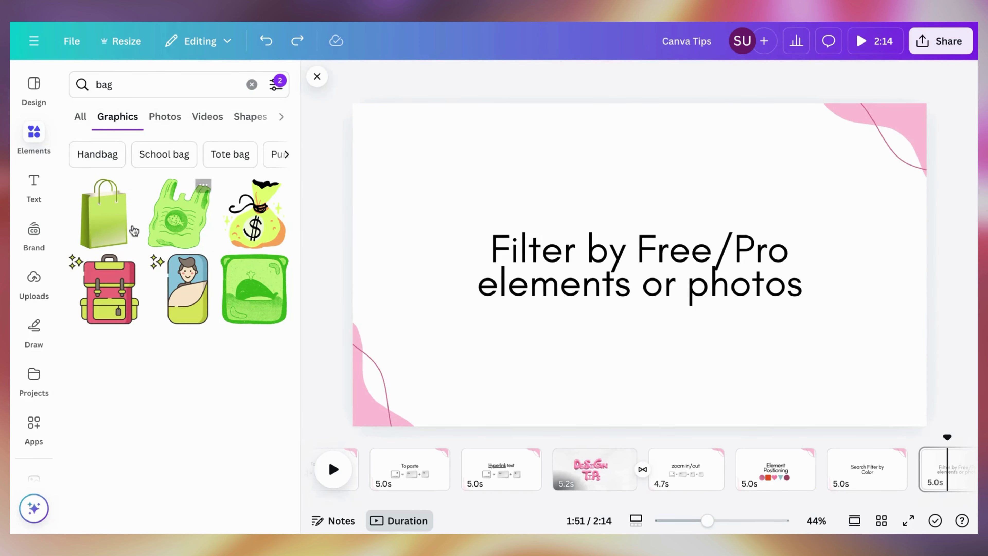
click(275, 84)
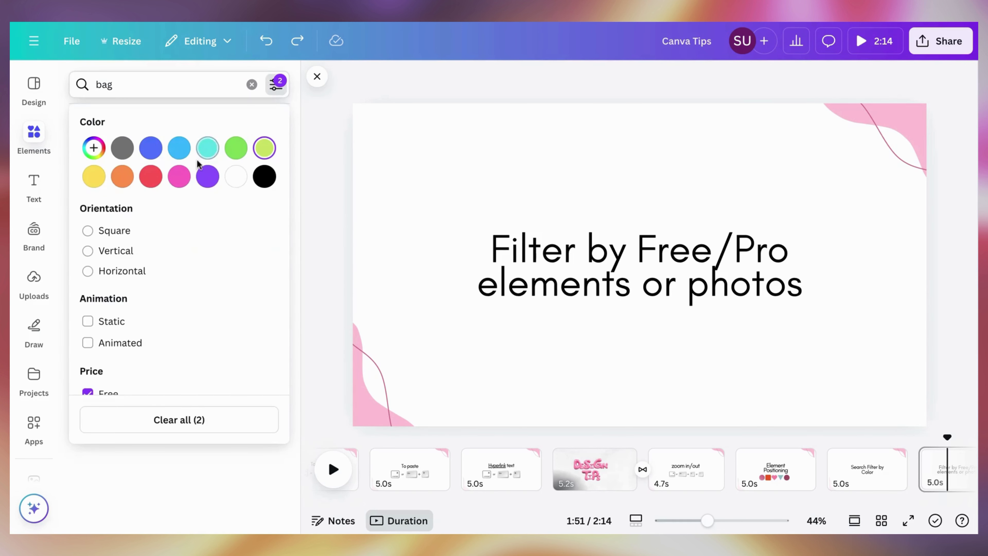
click(305, 148)
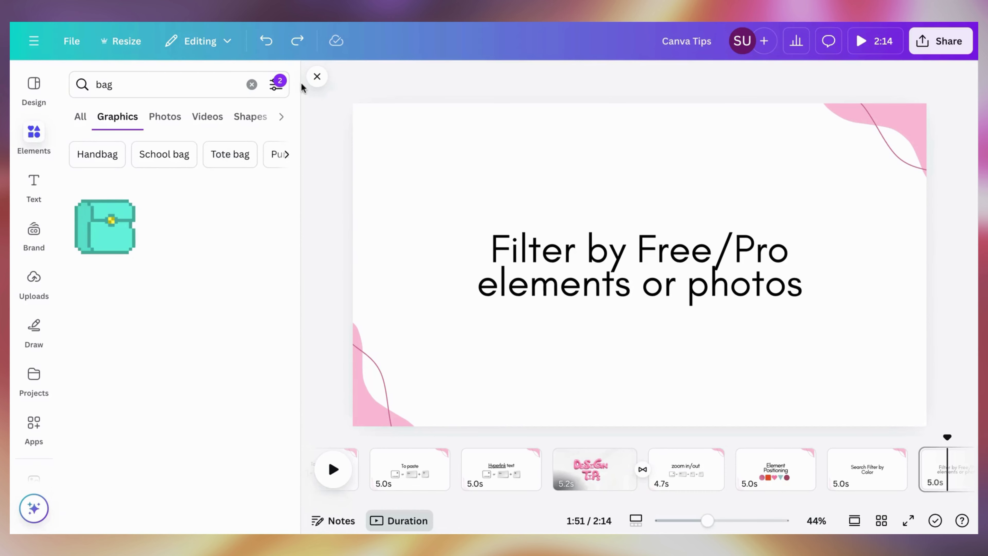
- Clear all filters from the bag graphics search
click(276, 83)
scroll(227, 231, down, 1)
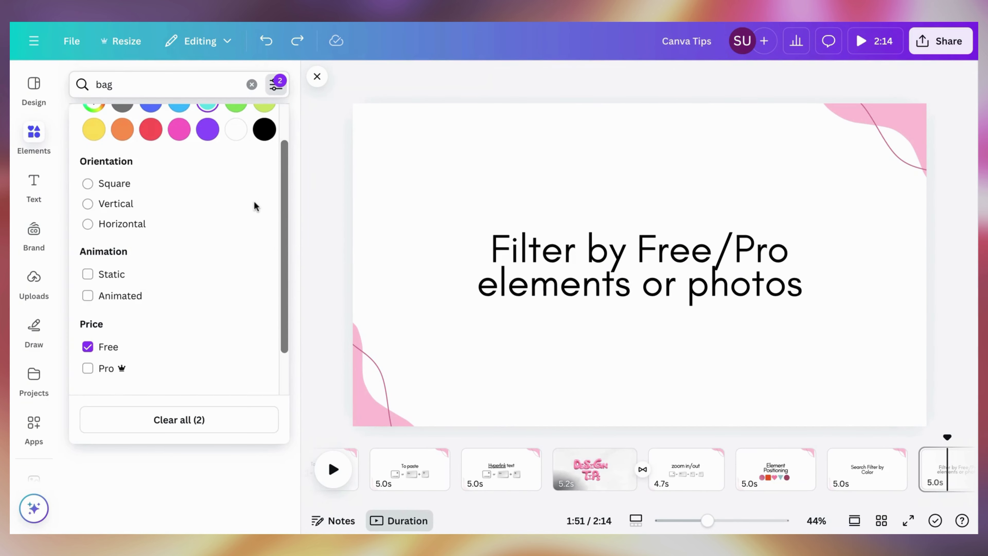
scroll(255, 206, up, 1)
scroll(255, 206, down, 2)
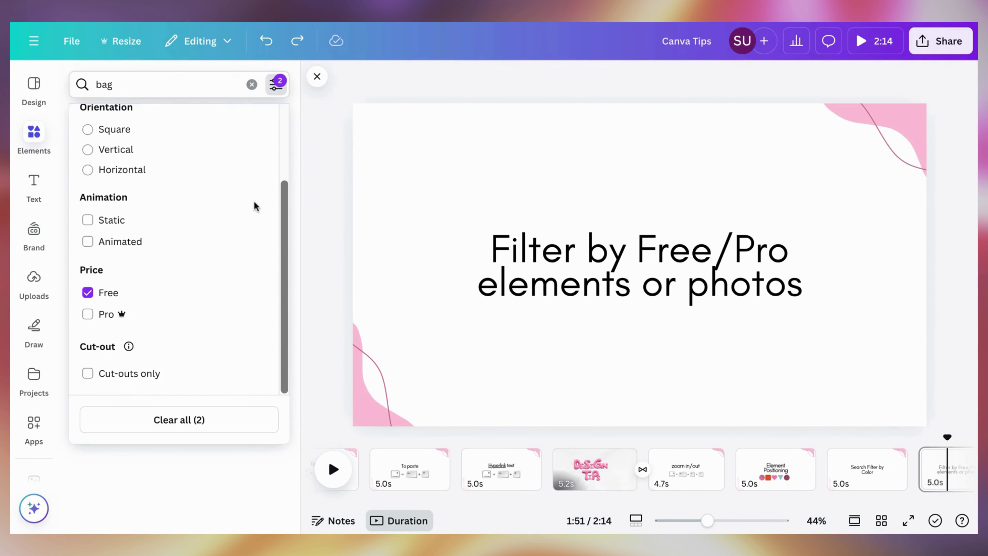
click(210, 420)
click(304, 185)
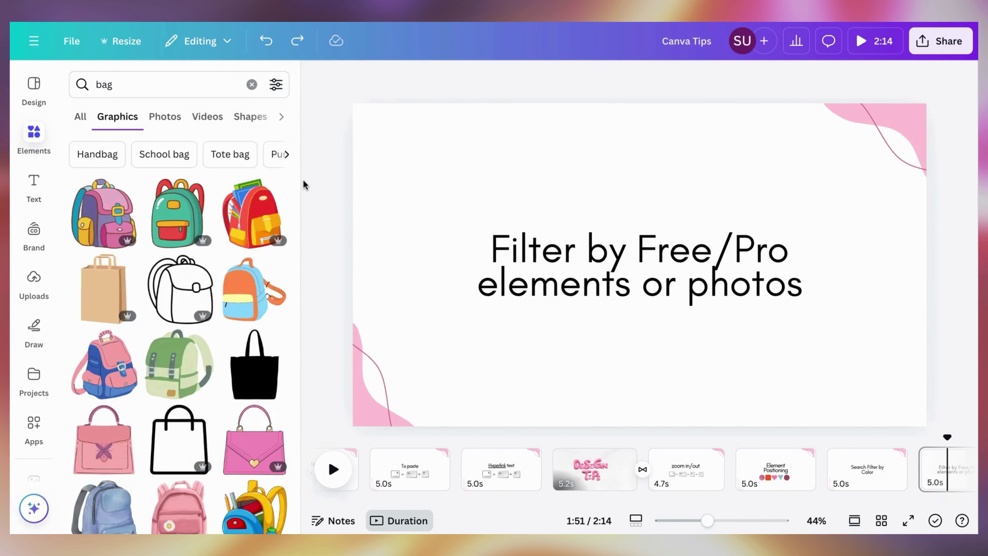
- Replace the element search with the recent search "happy woman" and show only photos
click(252, 84)
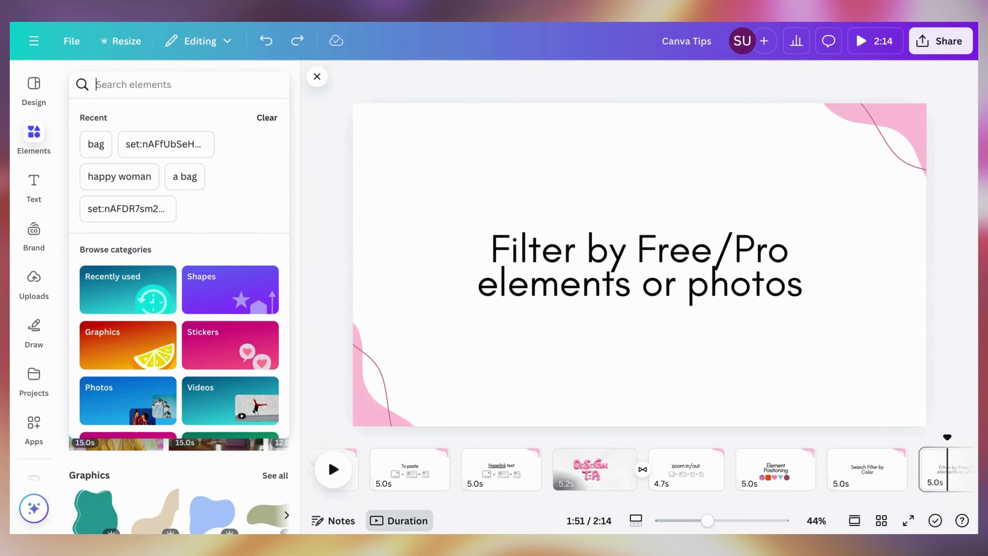
click(153, 176)
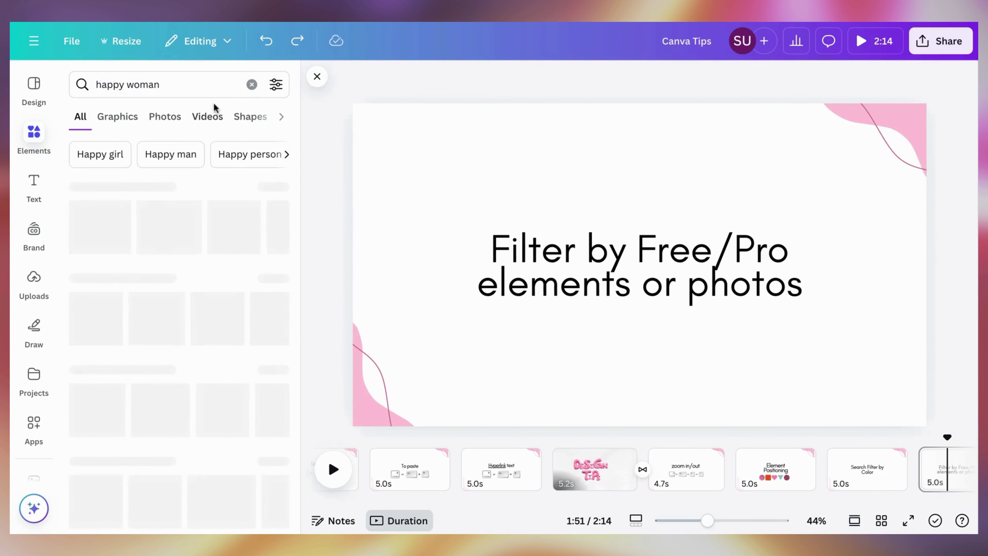
click(173, 118)
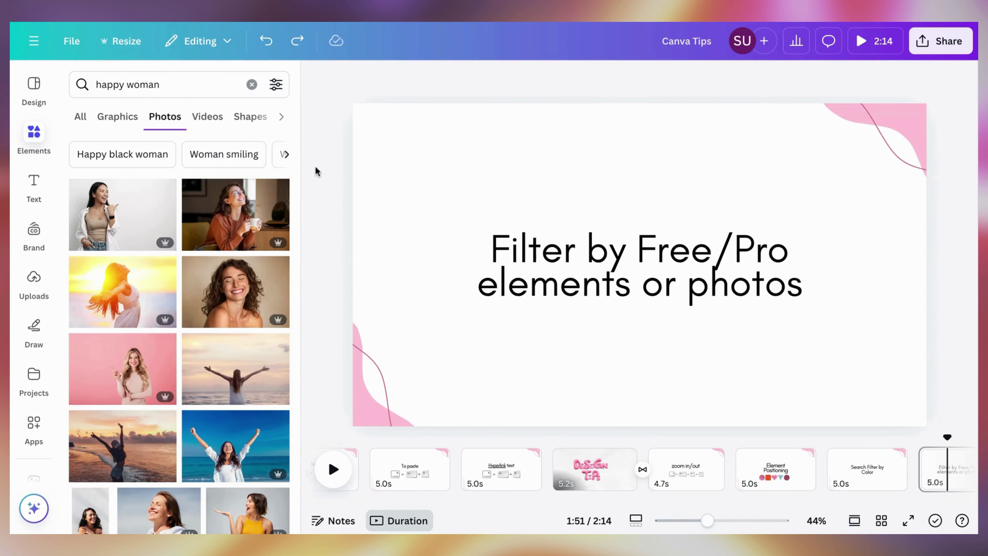
- Filter the happy woman photos to cut-outs only and browse the results
click(277, 87)
scroll(194, 273, down, 3)
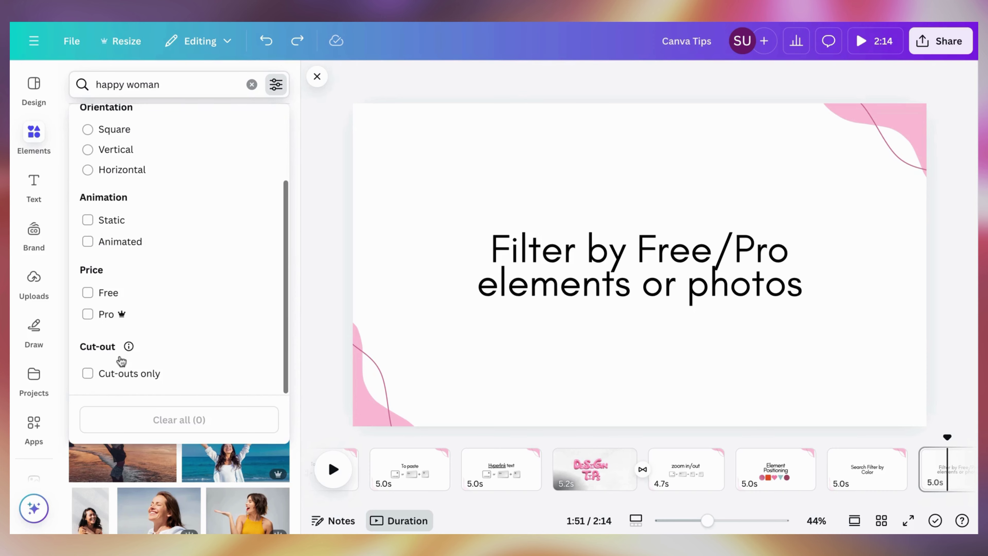
click(88, 373)
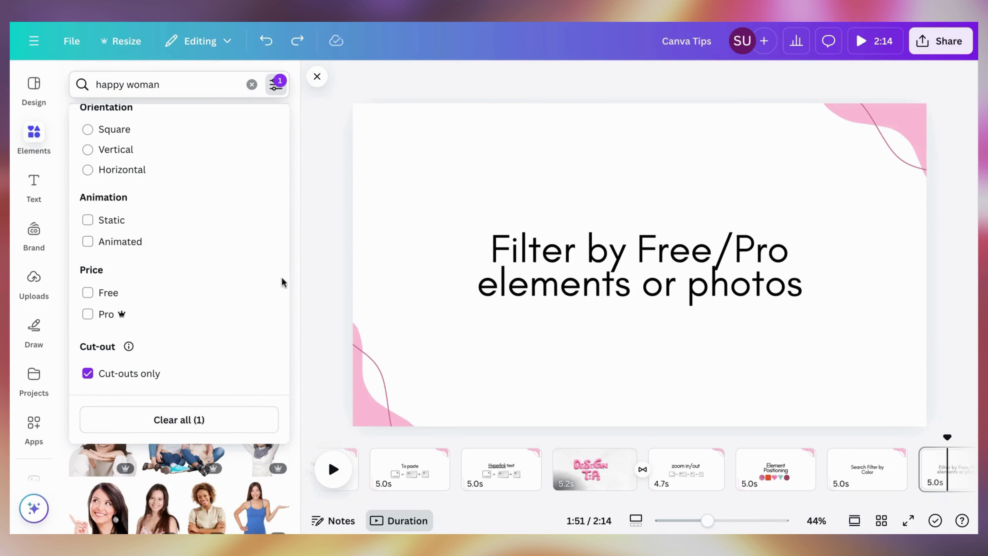
click(319, 259)
scroll(234, 310, down, 7)
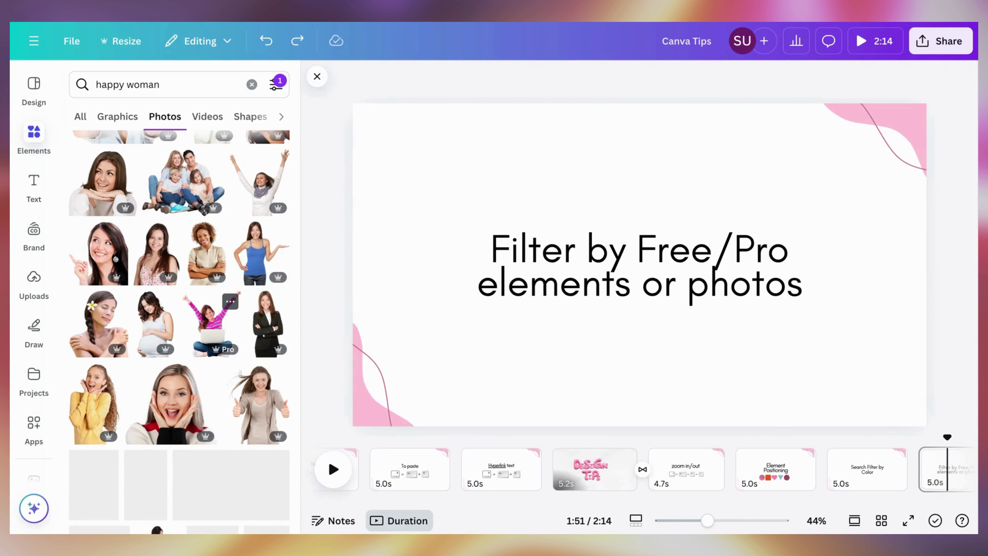
- Add the Free price filter to the cut-outs-only happy woman photo search and browse the results
click(276, 84)
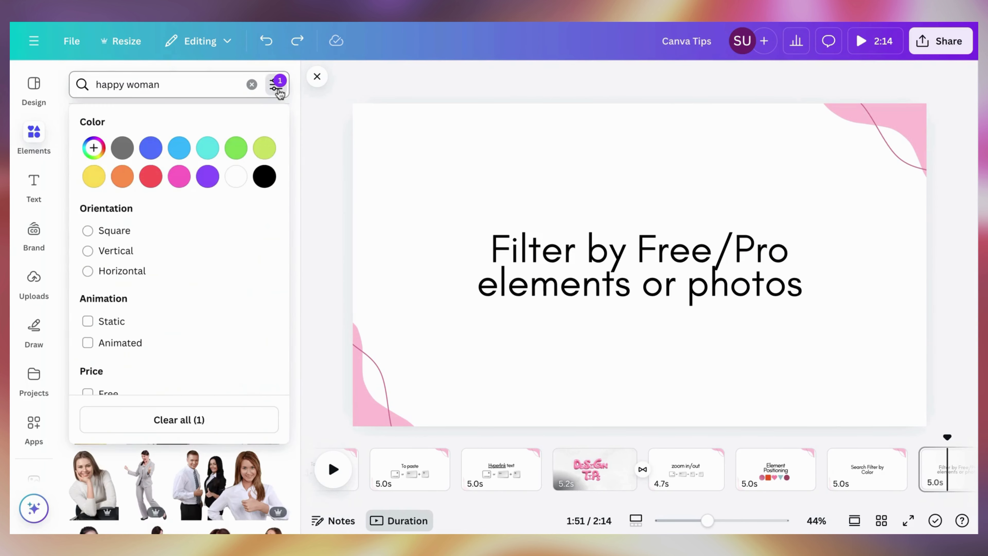
scroll(210, 213, down, 3)
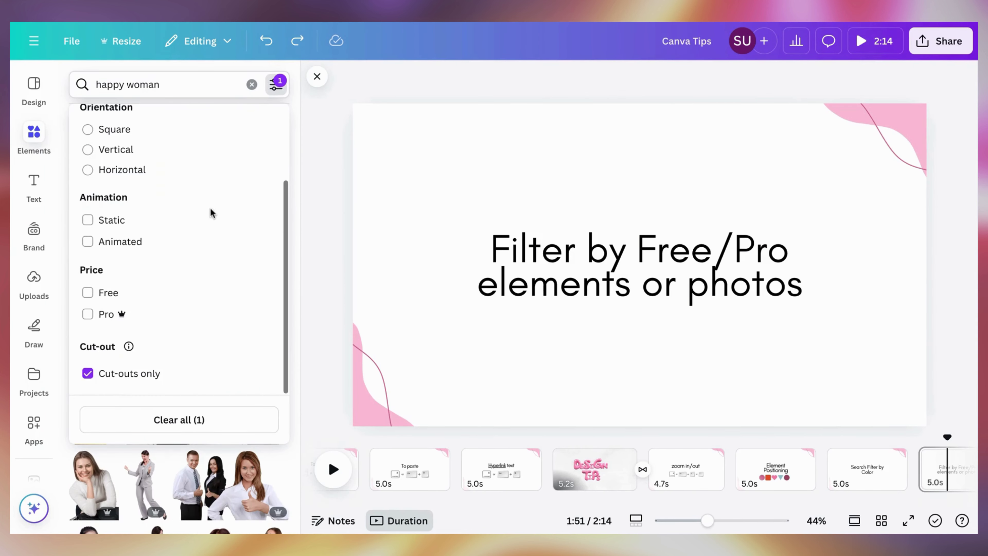
click(88, 293)
click(329, 178)
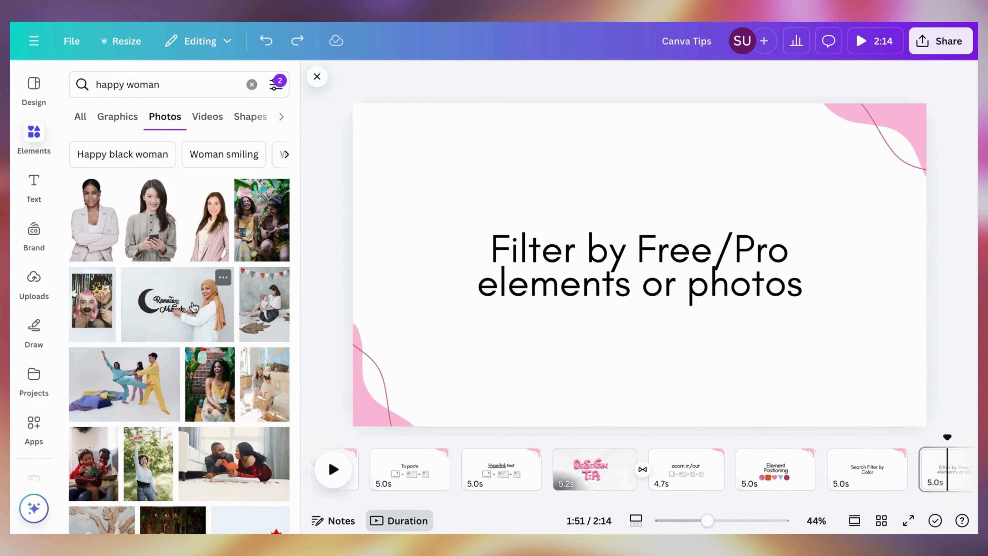
scroll(193, 308, down, 1)
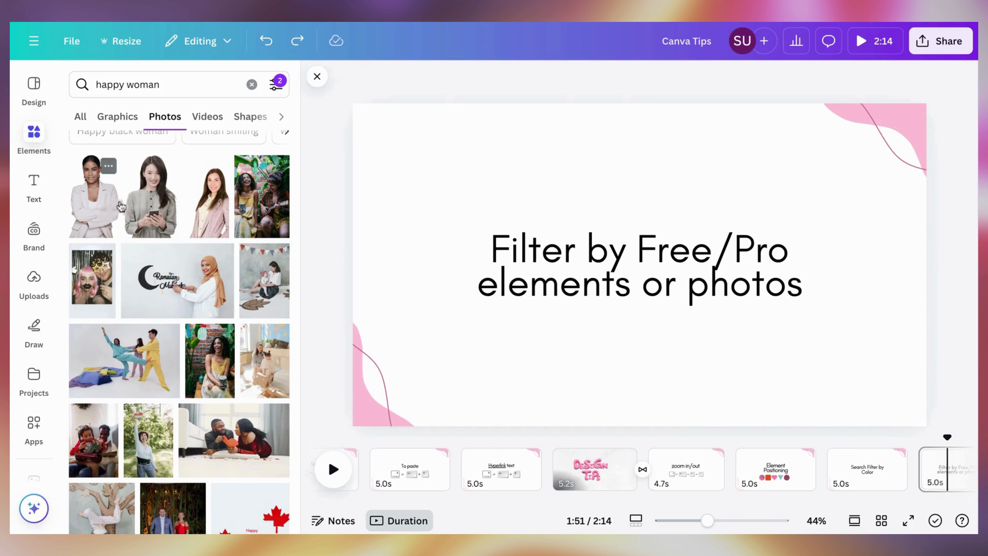
scroll(242, 332, down, 7)
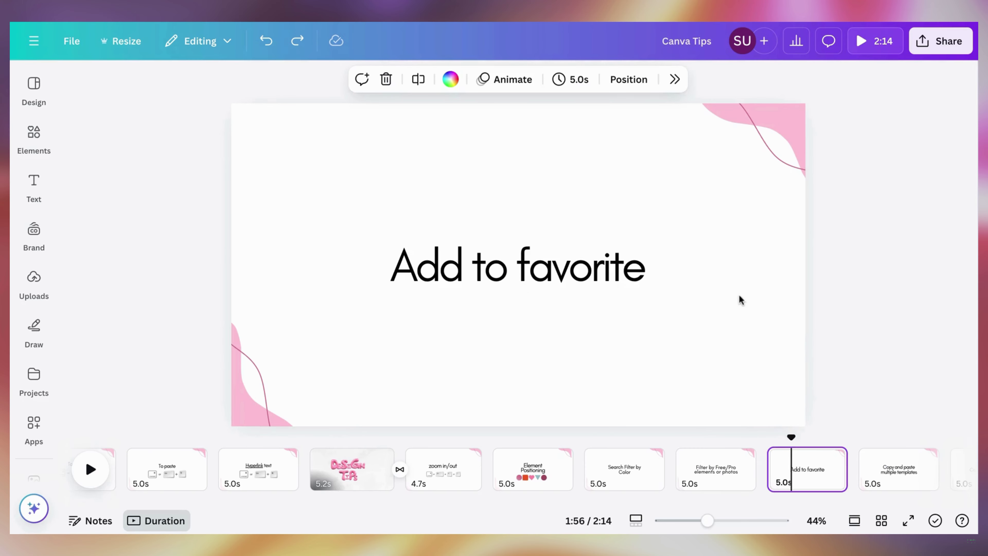
- Star the happy woman search photo of two girls with the ART letters
click(830, 279)
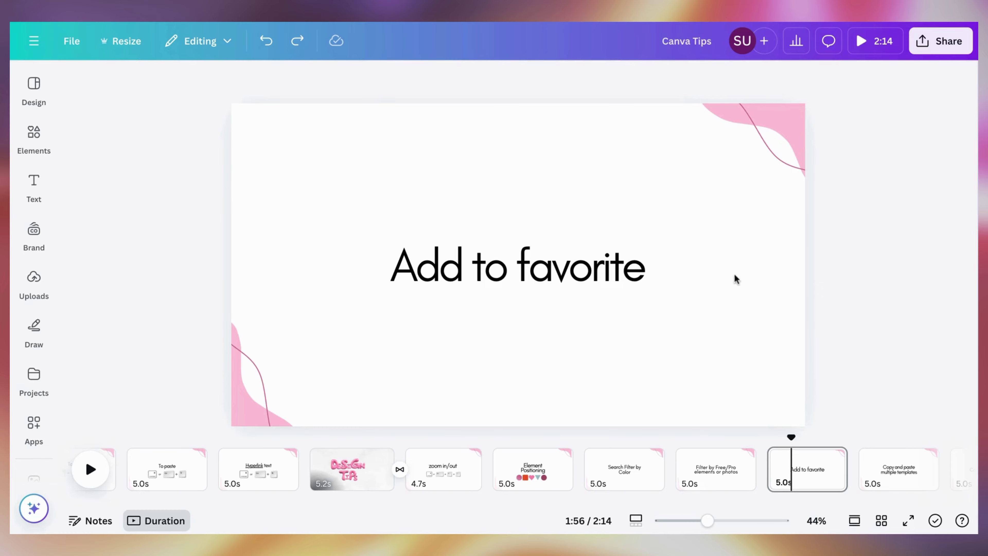
click(48, 150)
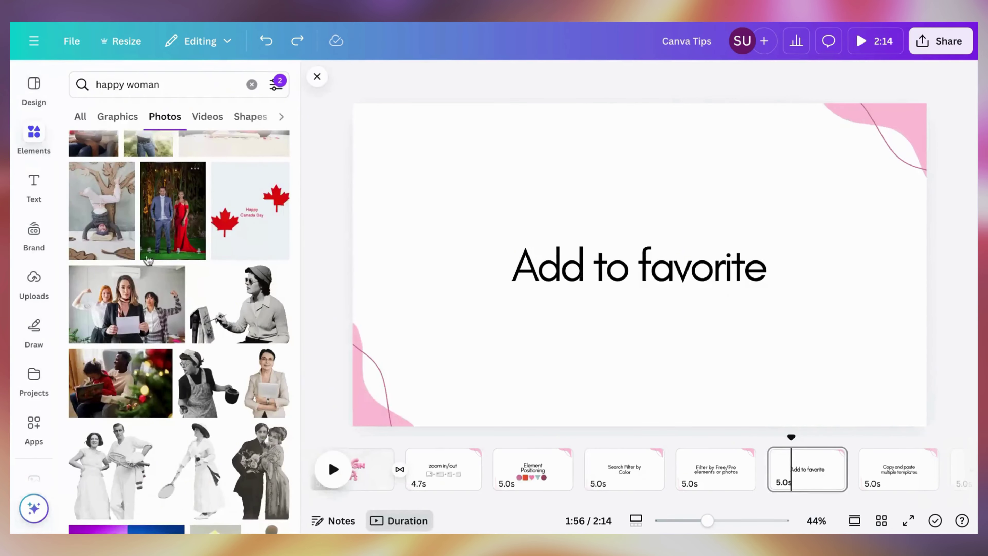
scroll(149, 261, down, 10)
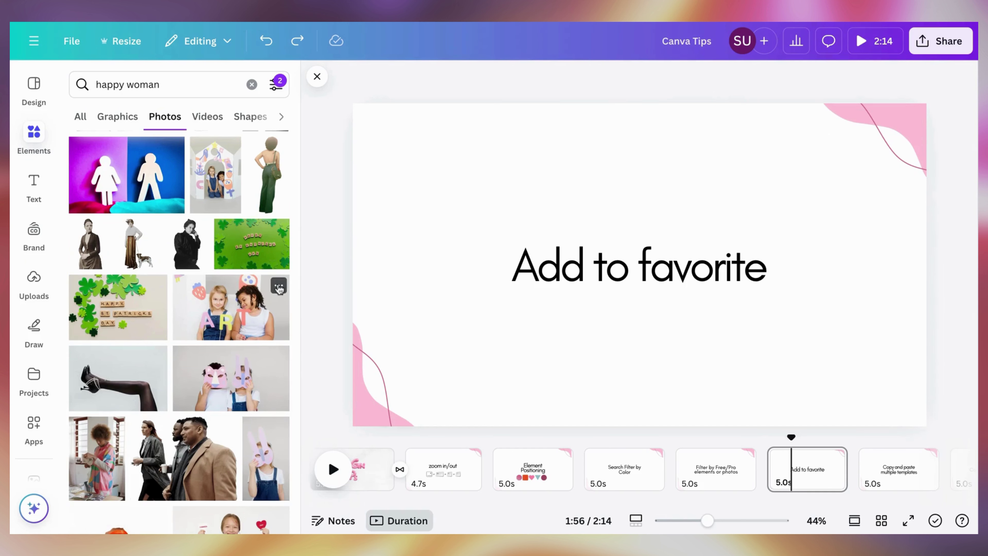
click(279, 287)
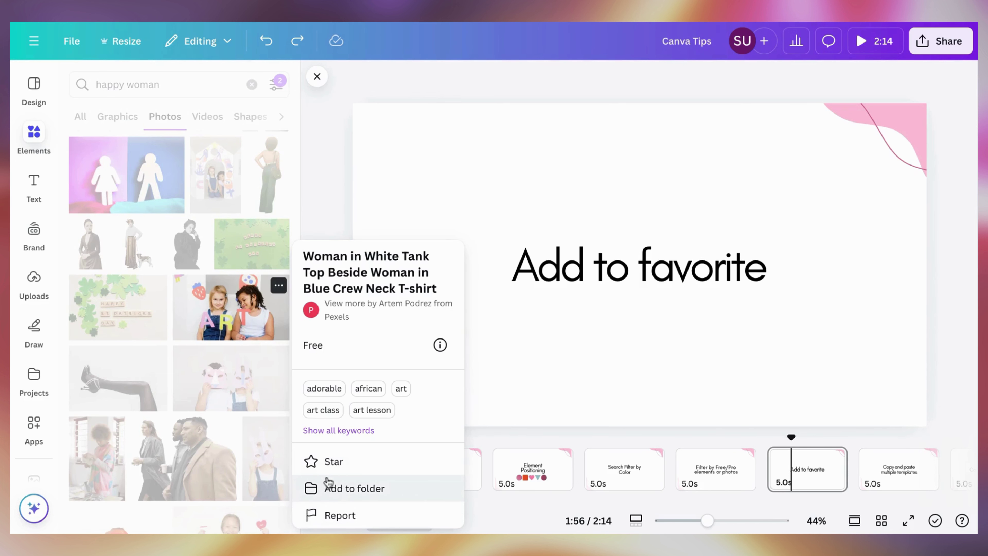
click(327, 463)
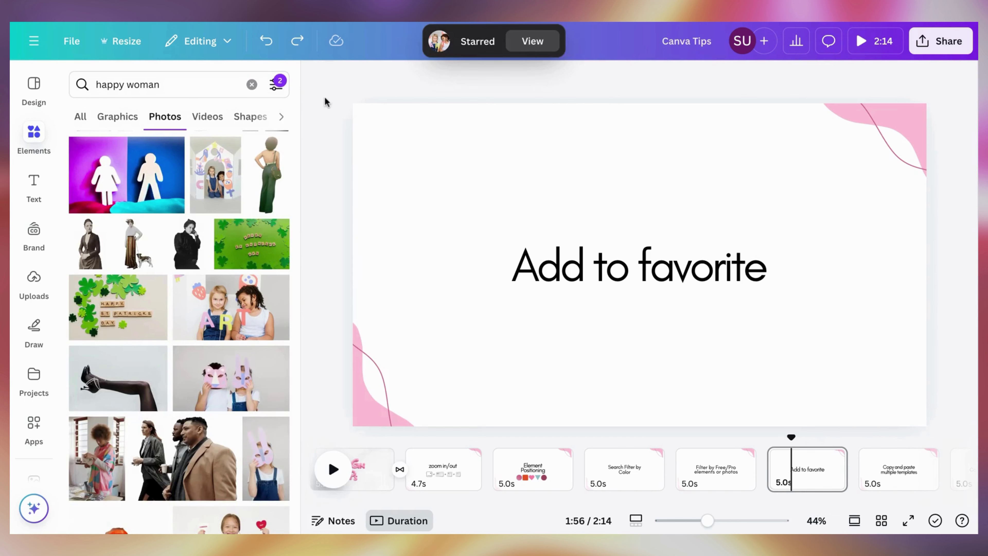
- Open the Starred folder in the projects, look through its saved items and close the side panel
click(40, 378)
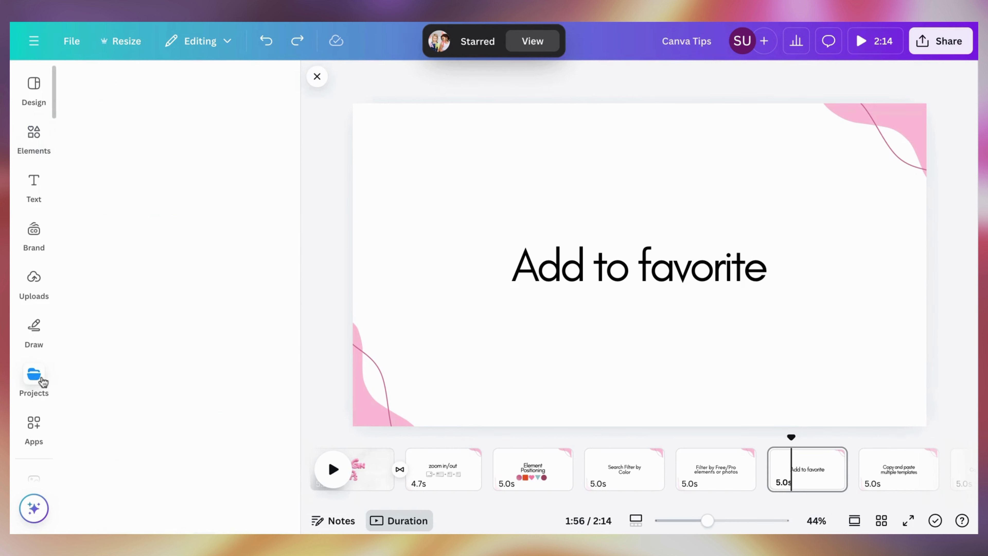
click(80, 83)
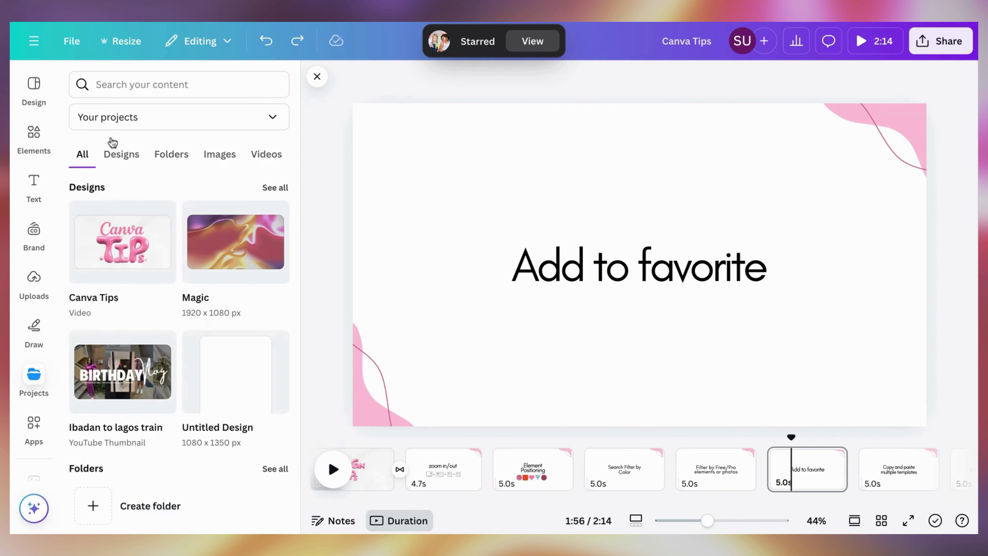
scroll(126, 272, down, 8)
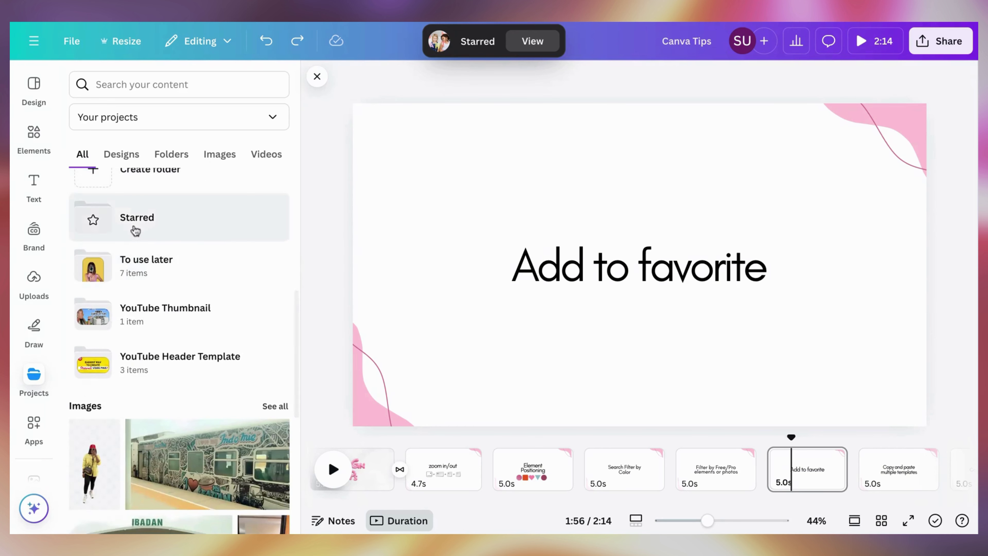
scroll(135, 231, up, 2)
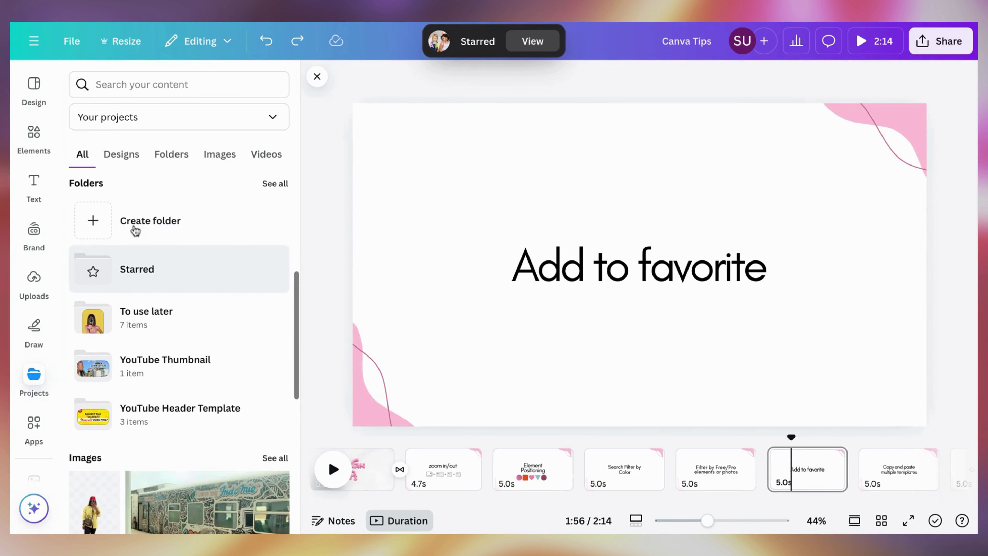
click(140, 280)
scroll(158, 257, down, 2)
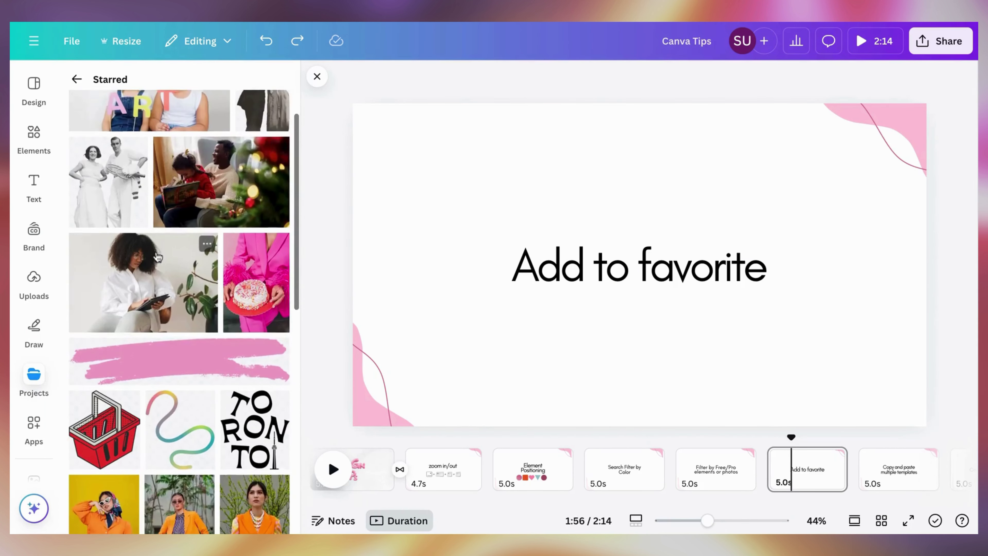
scroll(157, 256, up, 2)
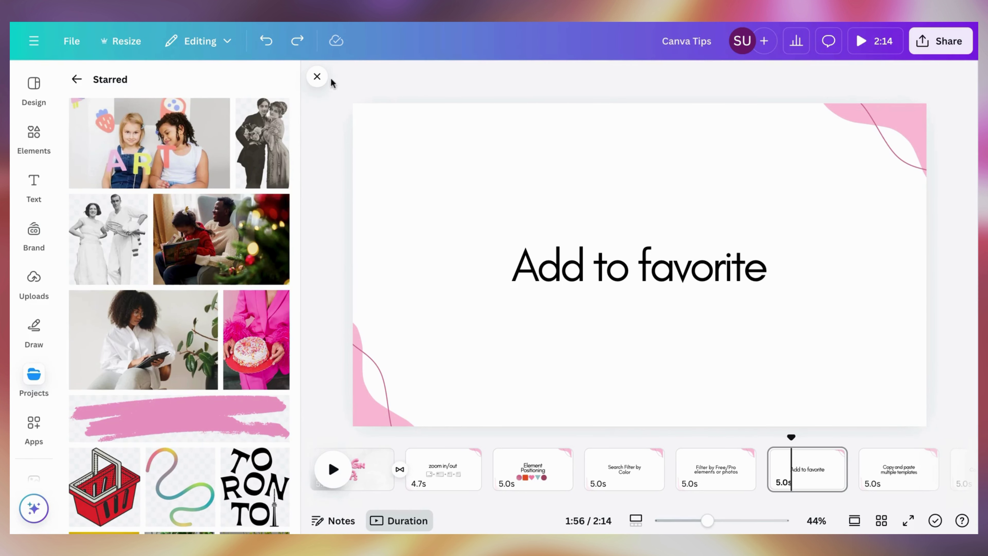
click(317, 77)
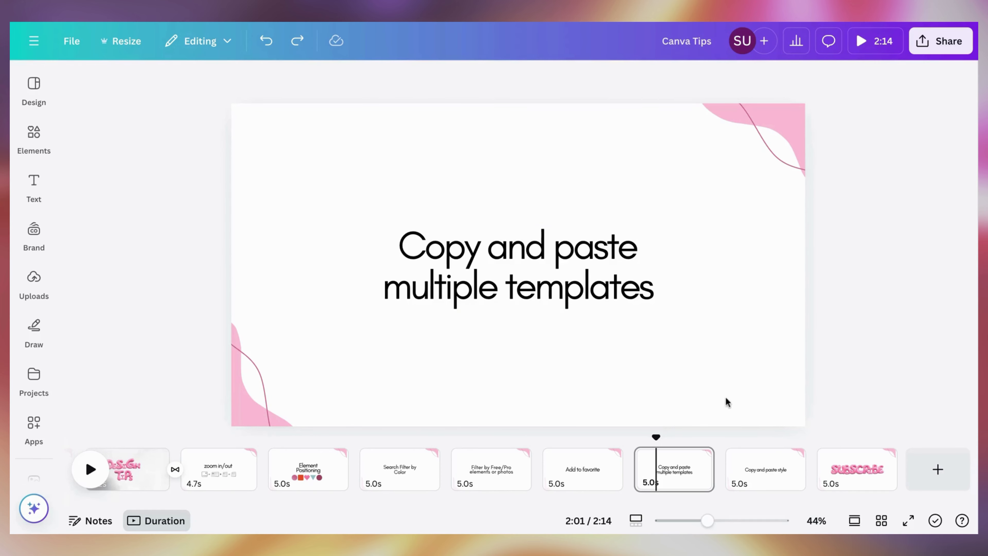
- Go to the "Copy and paste style" page and add a blank page after it
click(764, 479)
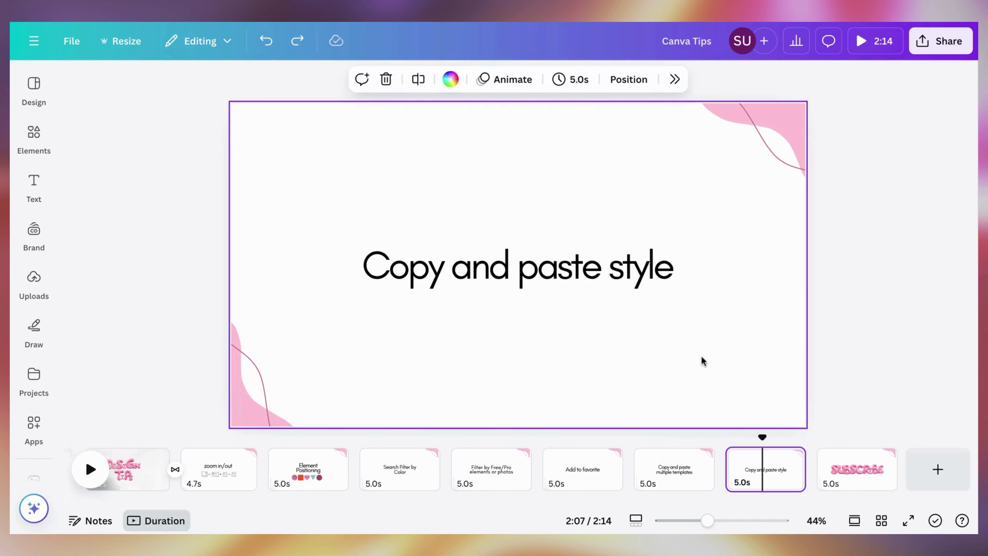
click(830, 289)
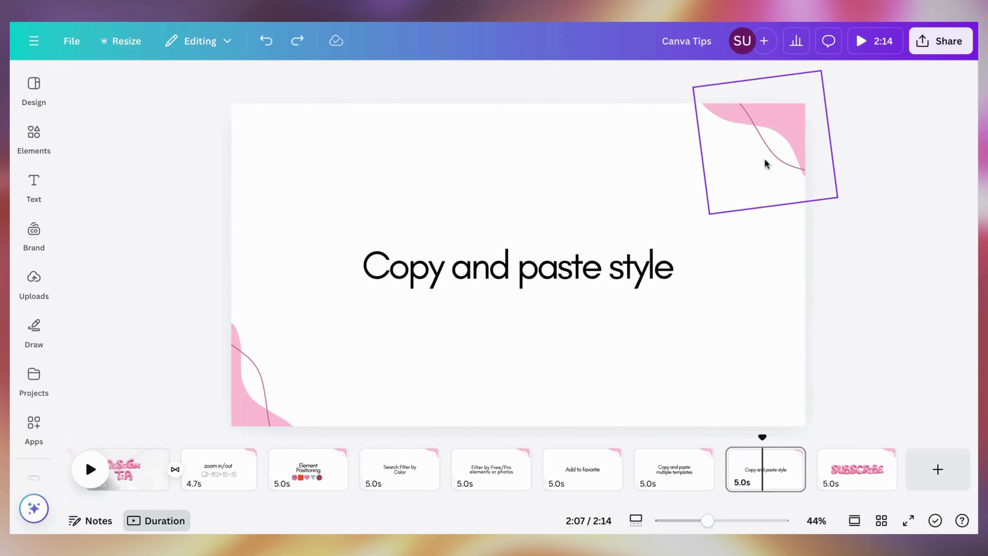
click(739, 212)
key(ctrl+Return)
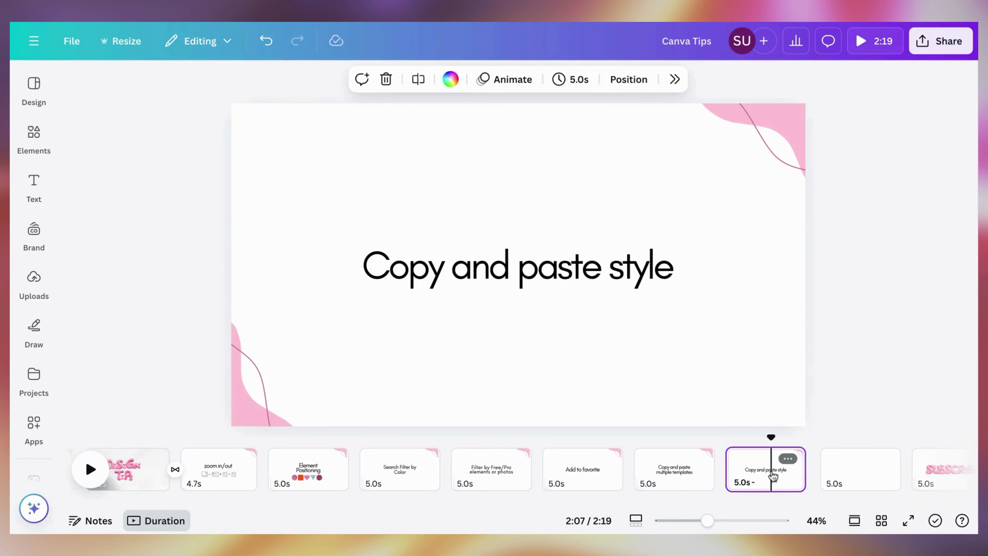
- Copy the style of the upper-right pink corner shape and apply it to the blank page's background
click(744, 150)
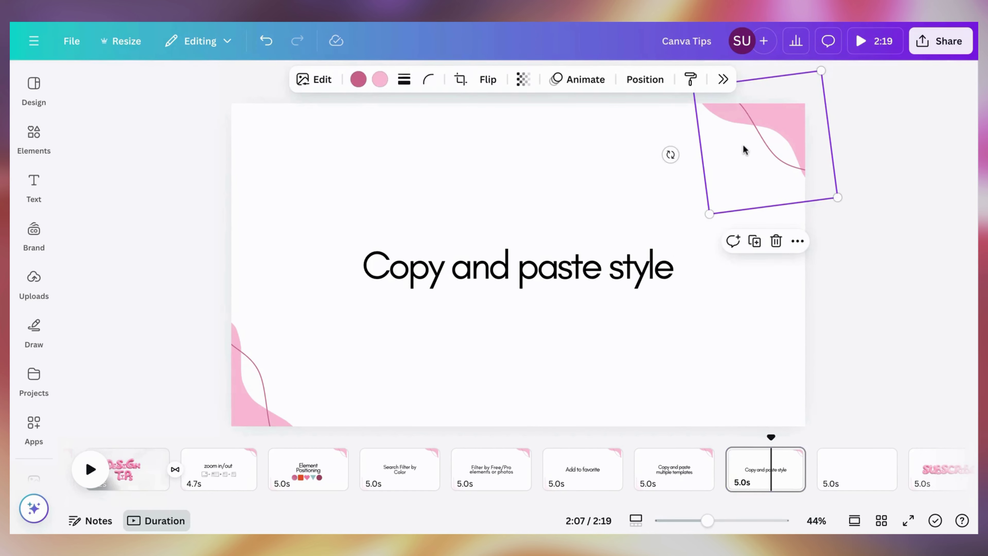
click(691, 80)
click(837, 481)
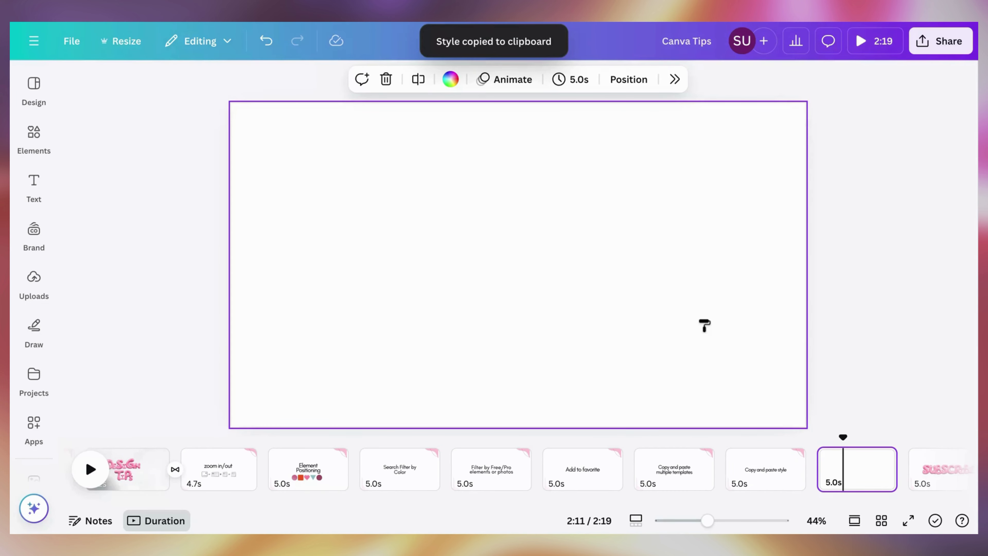
click(704, 325)
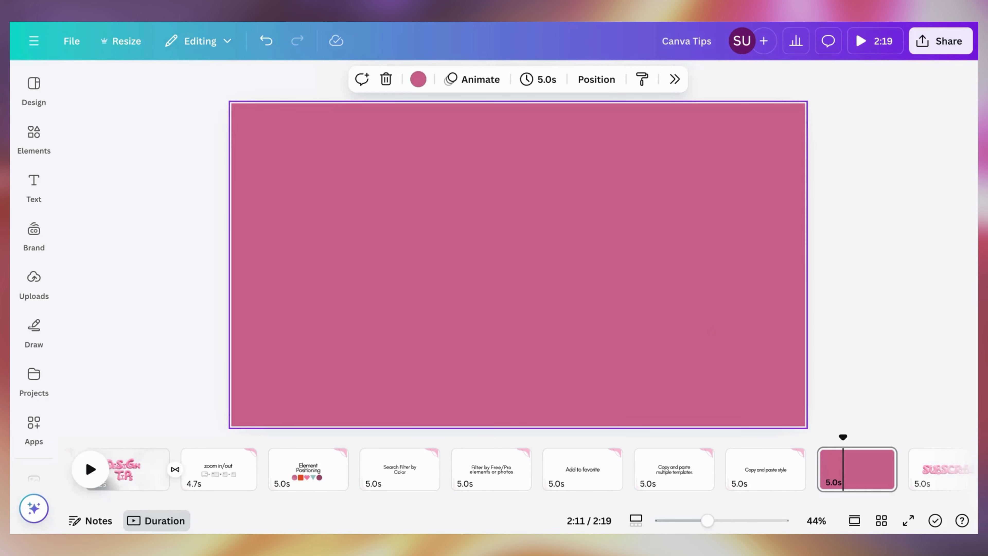
- Delete the pink-filled page that sits before the SUBSCRIBE page
click(846, 469)
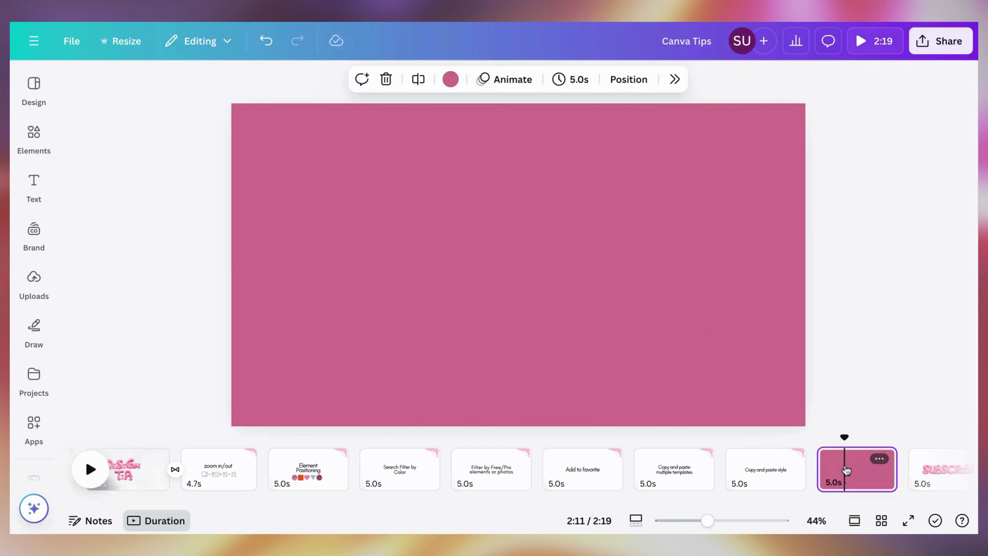
key(Delete)
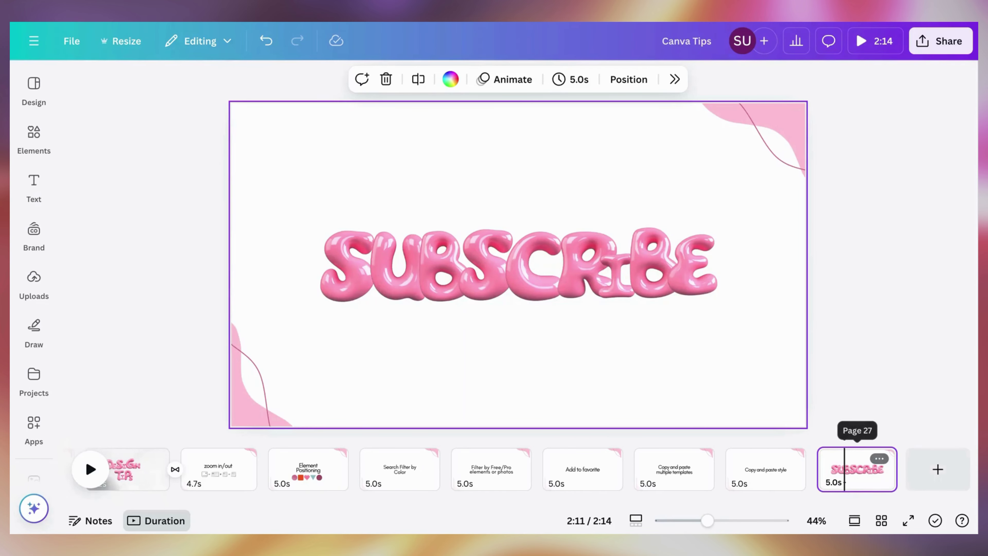
click(880, 351)
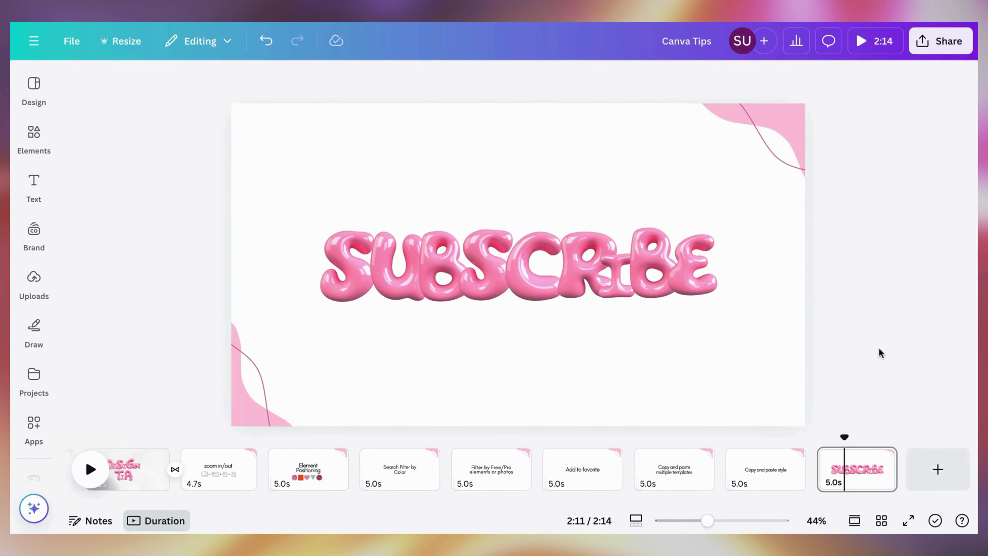